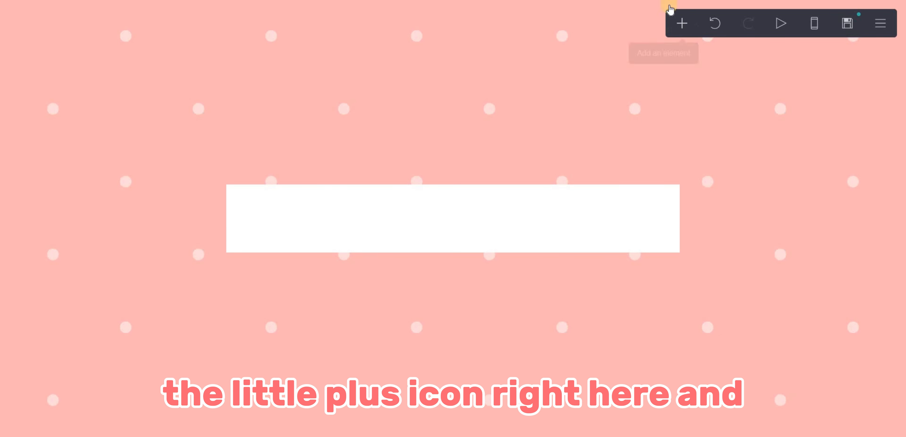
Add an image element, upload the pink character artwork, and extend its crop to cover the whole picture
click(681, 21)
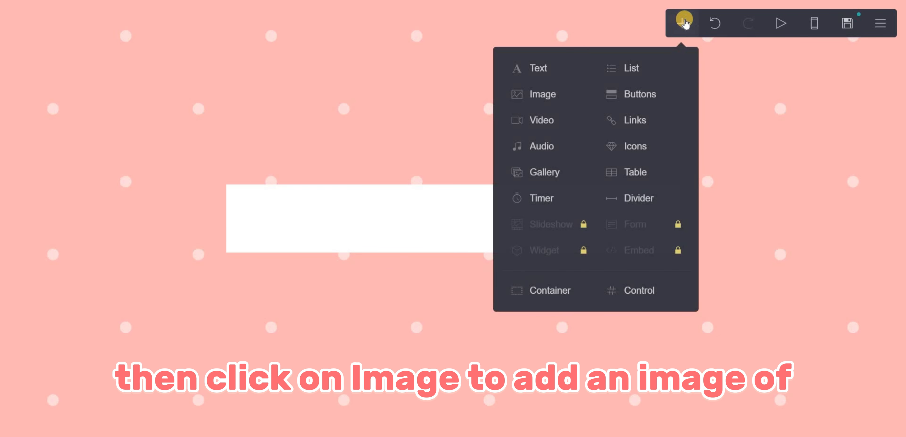
click(517, 107)
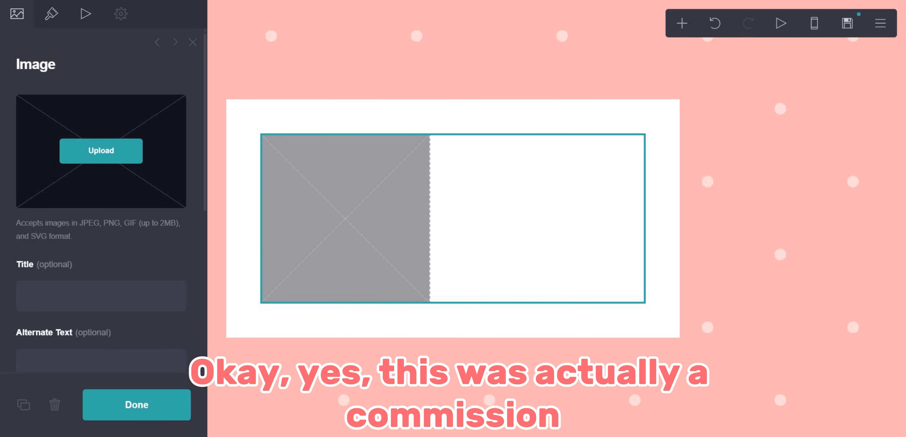
drag(71, 170, 127, 152)
drag(461, 261, 275, 178)
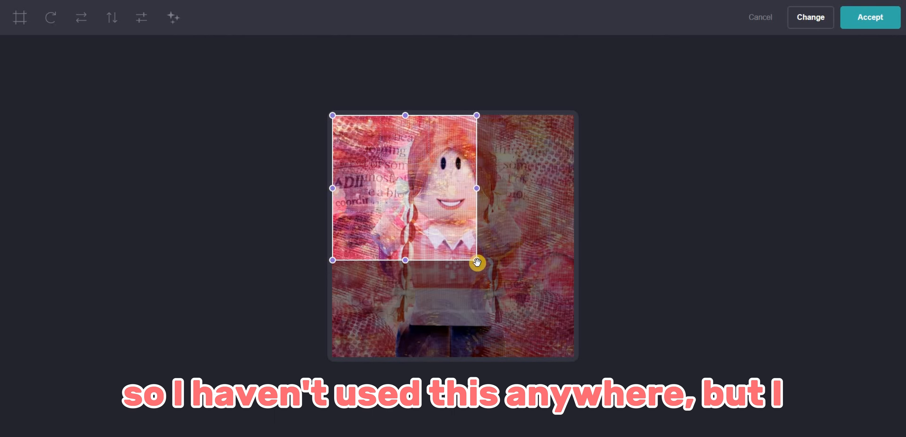
drag(478, 261, 592, 413)
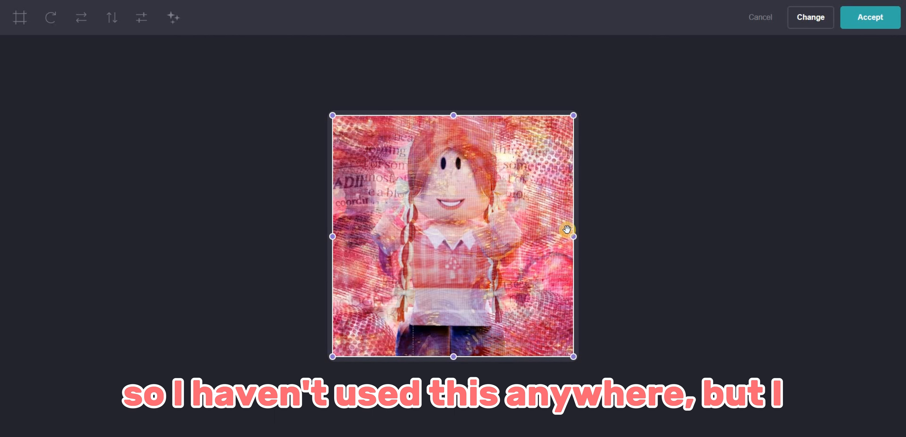
click(870, 14)
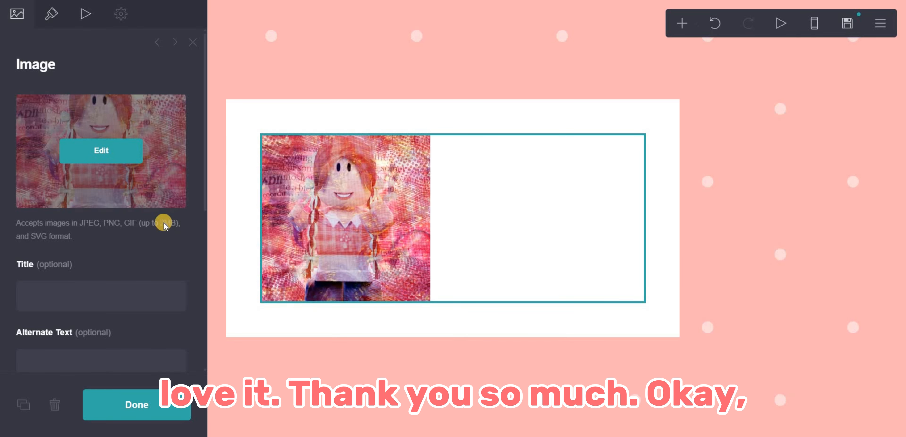
scroll(163, 222, down, 5)
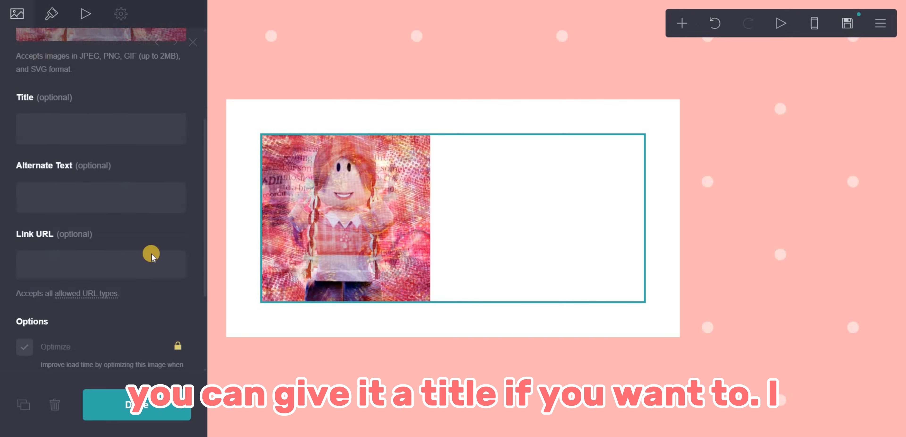
scroll(98, 176, up, 3)
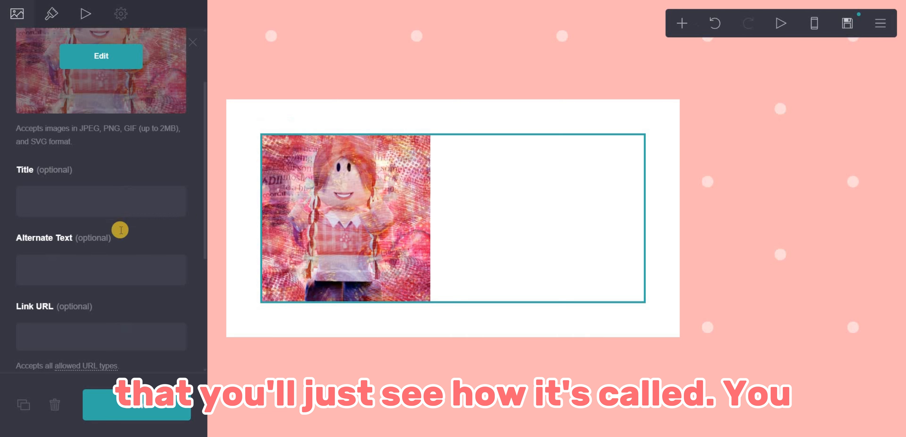
scroll(120, 231, down, 3)
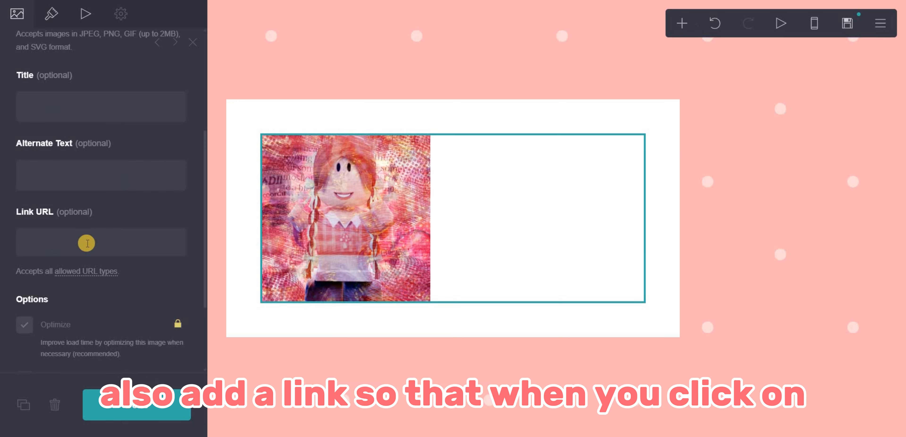
click(373, 228)
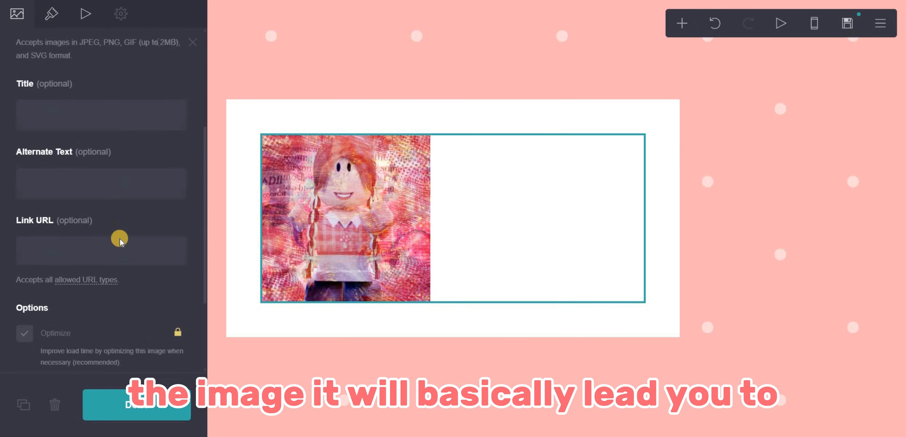
scroll(119, 238, up, 5)
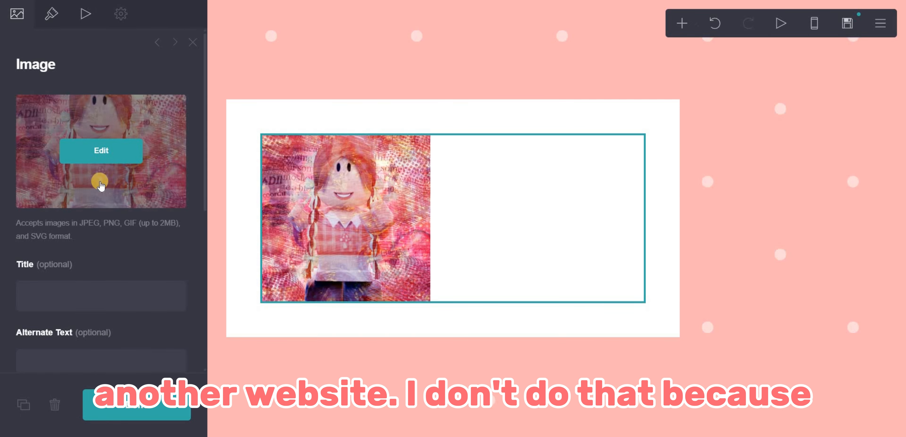
Set the image's width and height to 11.625, with its position at Center
click(51, 14)
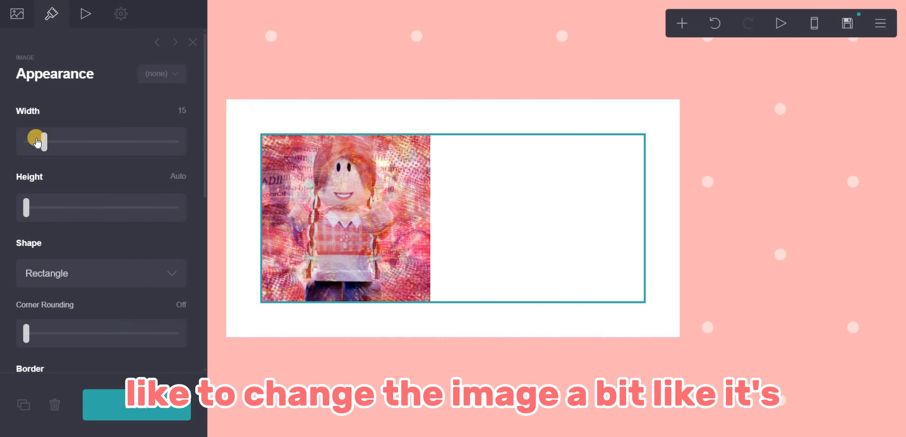
drag(41, 144, 37, 143)
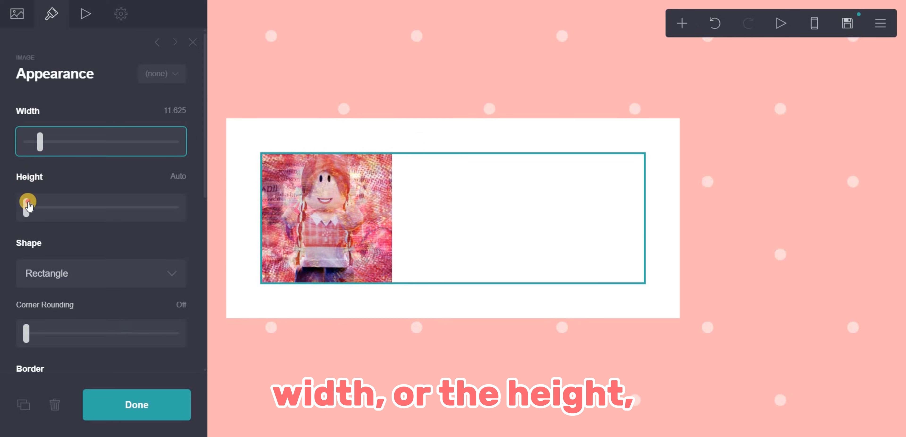
drag(28, 204, 58, 211)
click(102, 272)
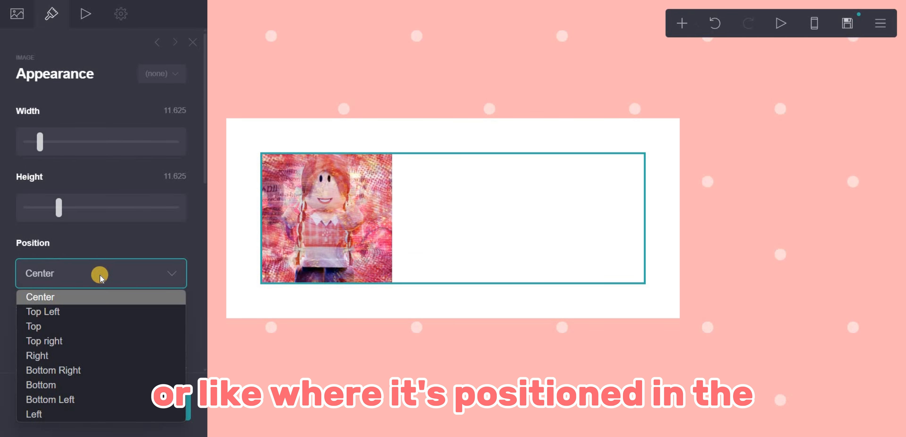
click(82, 291)
click(82, 271)
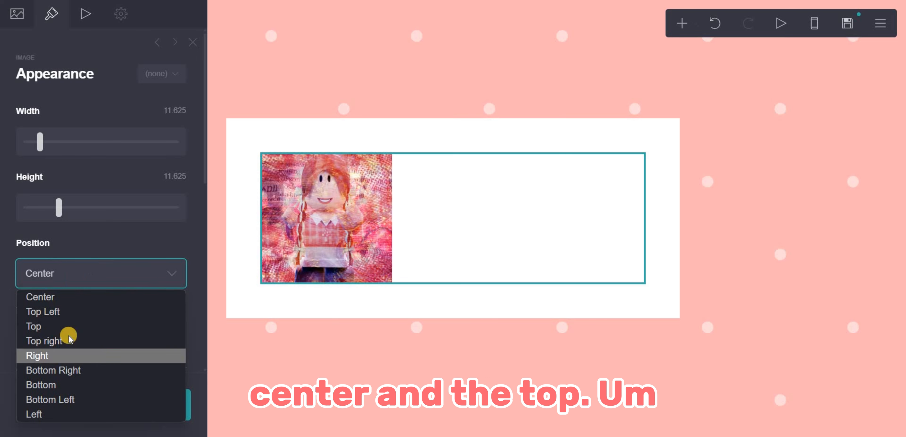
click(57, 264)
Change the image's shape to Circle and its alignment to Center
scroll(78, 260, down, 3)
click(67, 244)
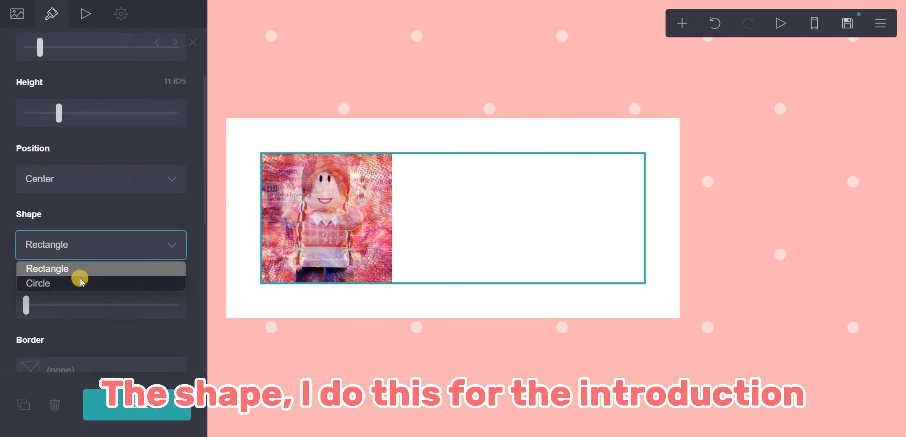
click(76, 280)
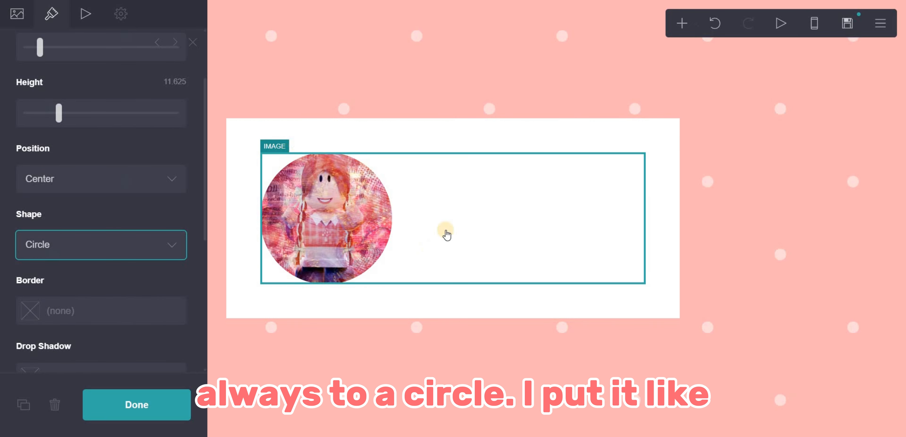
scroll(116, 211, down, 3)
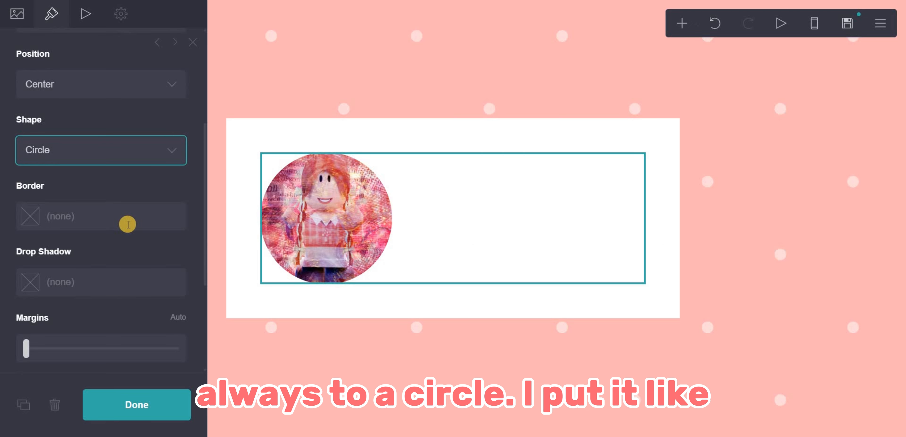
scroll(81, 239, down, 2)
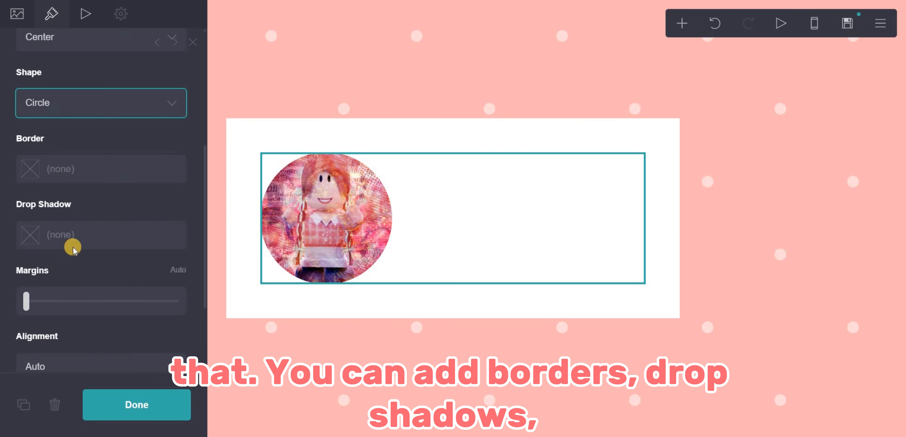
scroll(67, 245, down, 4)
click(87, 242)
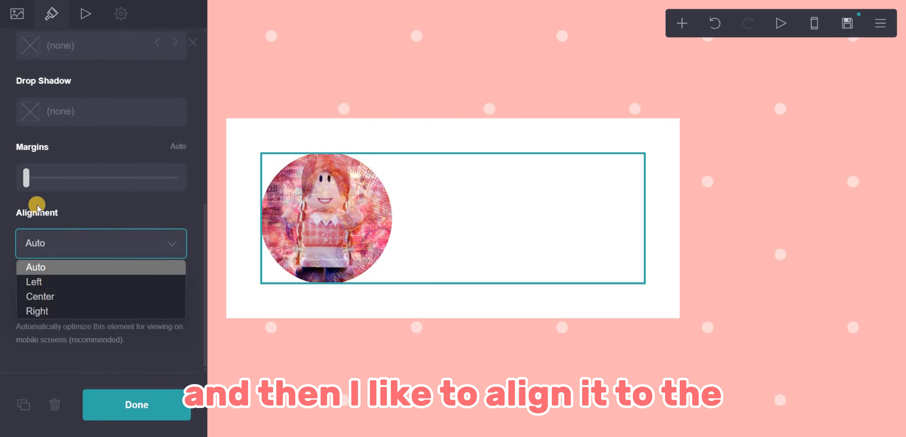
click(61, 294)
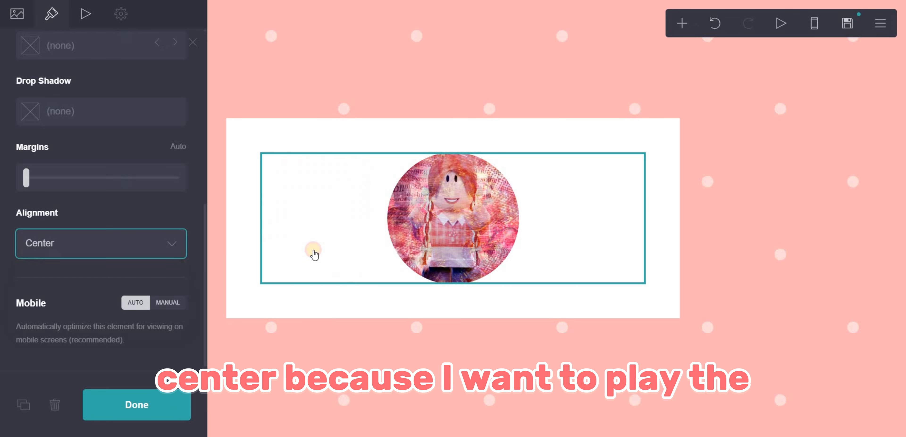
Try the Zoom In animation for the image's On Hover effect and reset it to None
scroll(104, 174, up, 6)
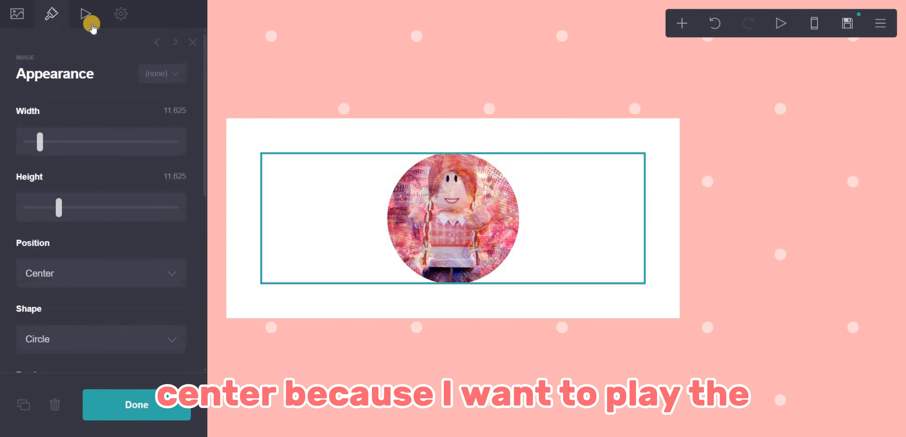
click(85, 15)
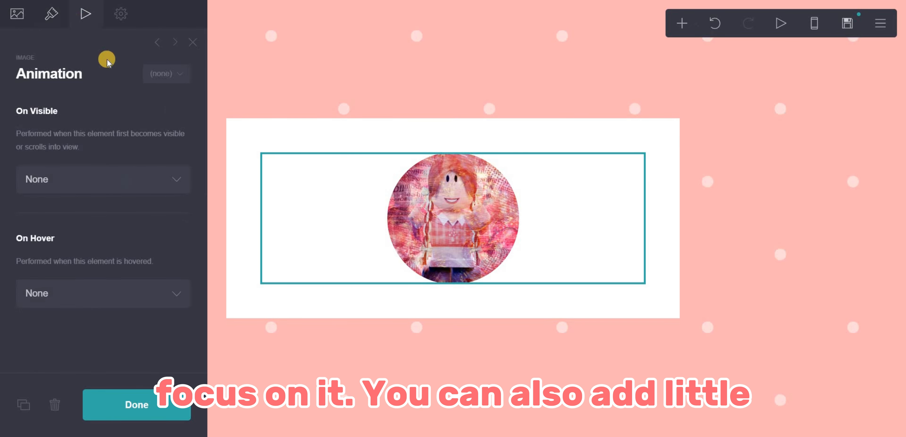
click(157, 291)
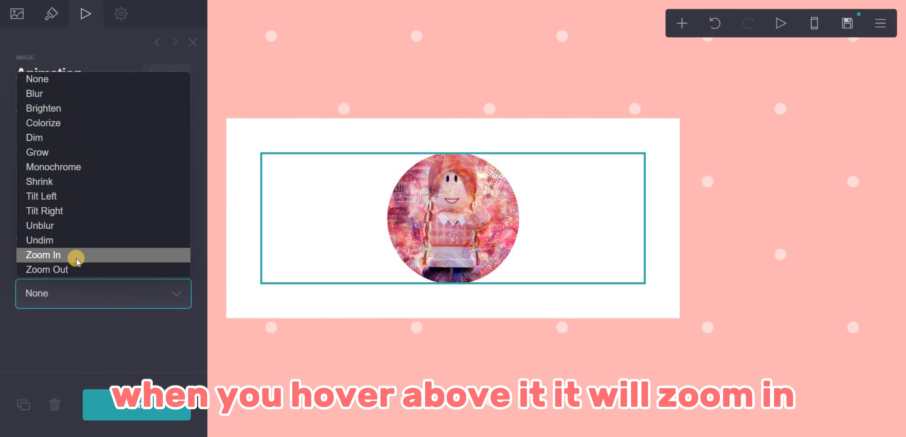
click(87, 260)
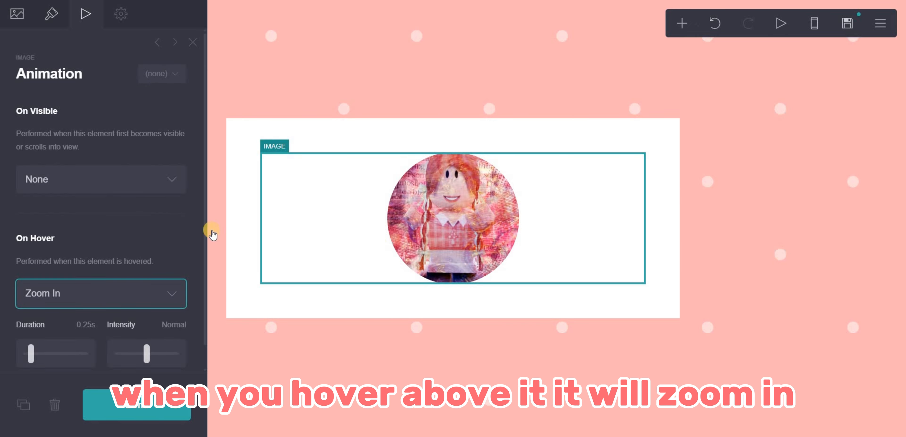
click(168, 293)
click(49, 79)
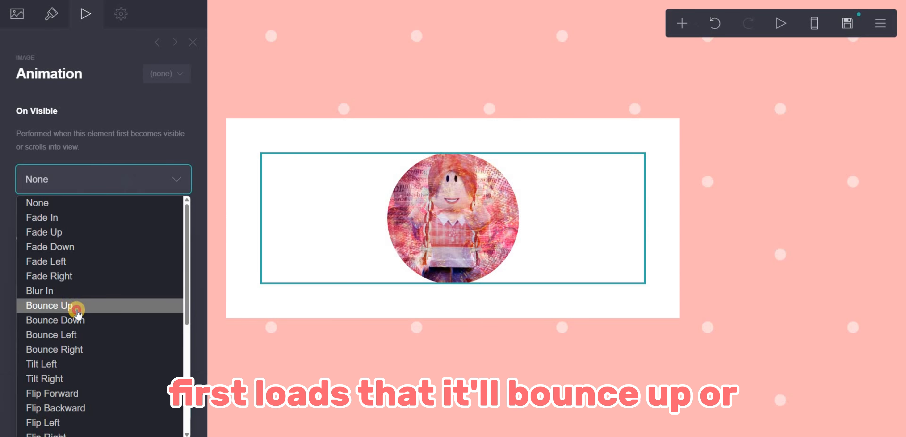
Try the Bounce Up animation for the image's On Visible effect and reset it to None
click(75, 312)
click(46, 177)
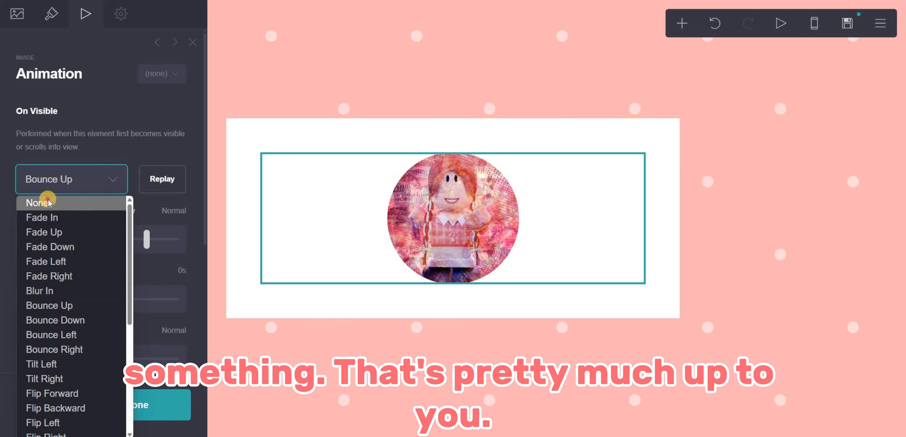
click(36, 199)
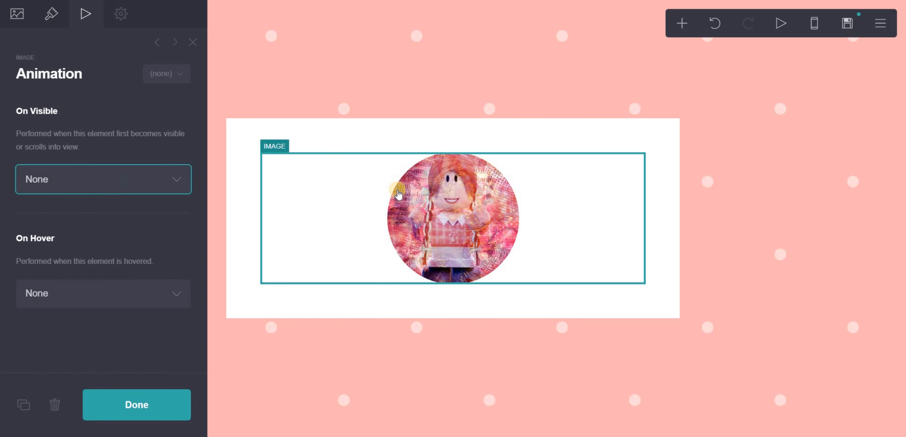
Add a text element below the image reading "Hey! I'm (Name). I sell my GFX's here; thanks for being interested into my work."
click(693, 22)
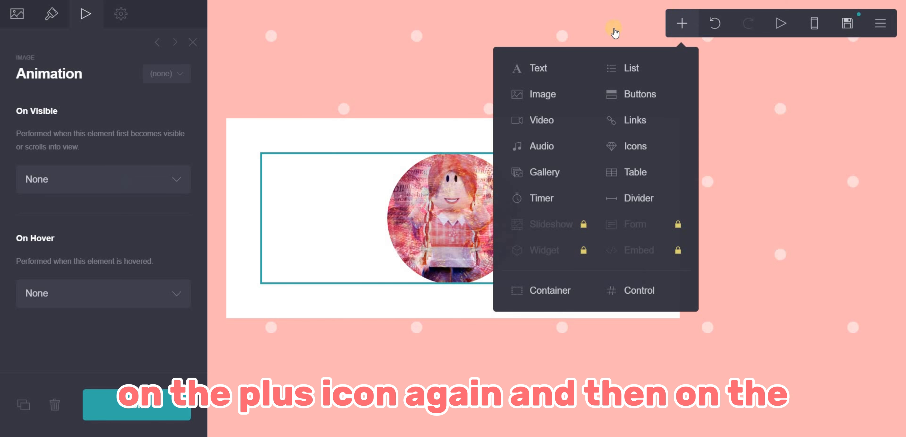
click(533, 68)
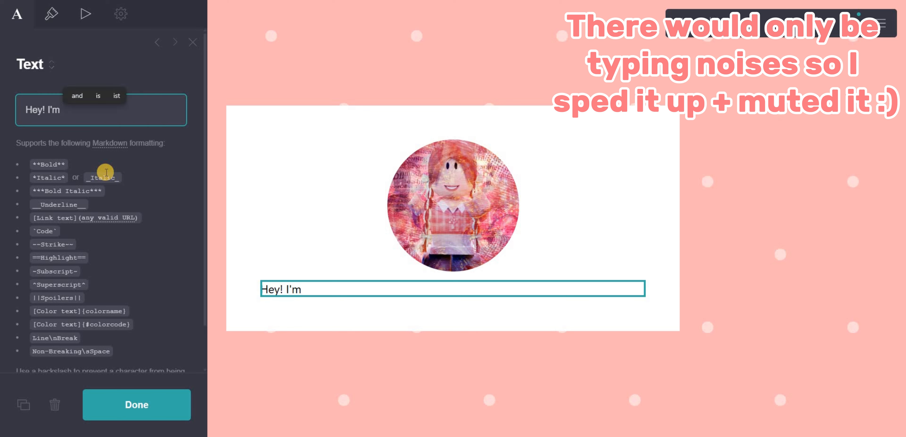
text(GFX's here)
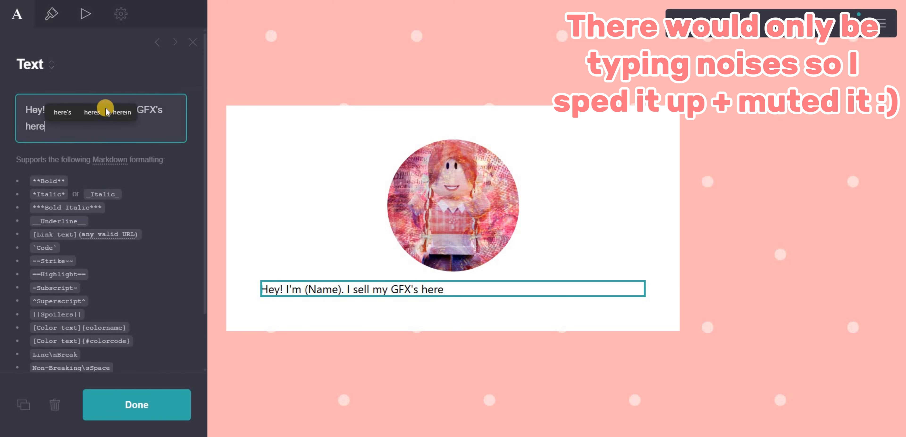
text(; thanks for being interested into my work.)
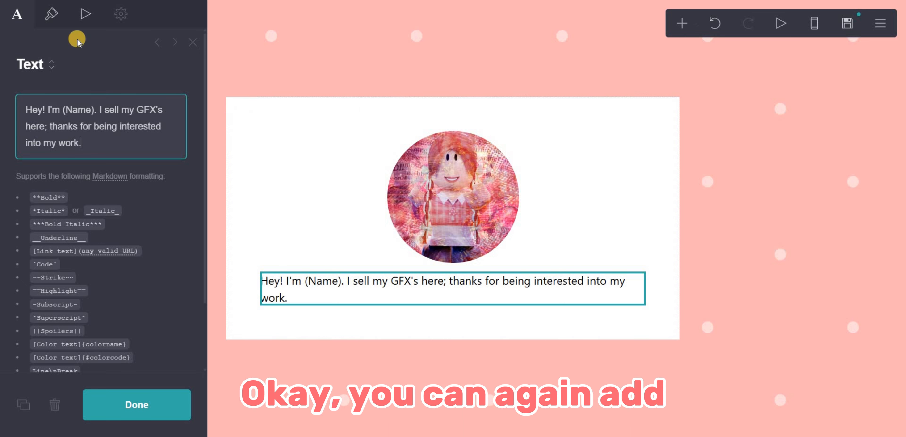
Try the Aguafina Script font on the introduction text
click(86, 15)
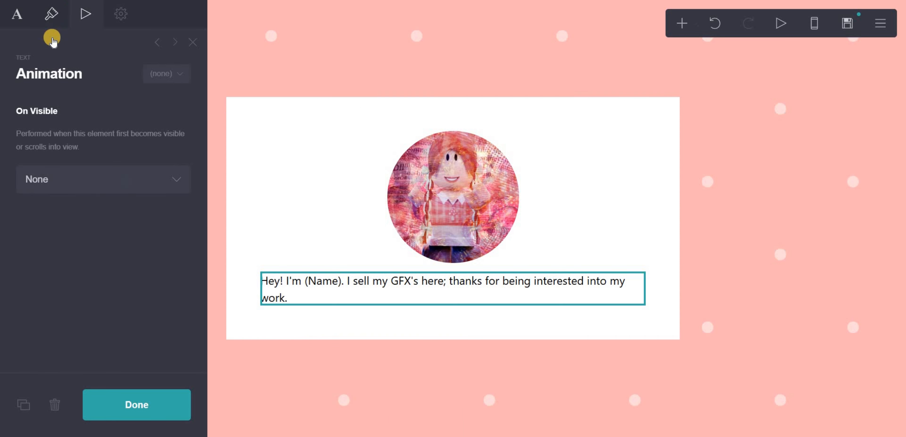
click(51, 15)
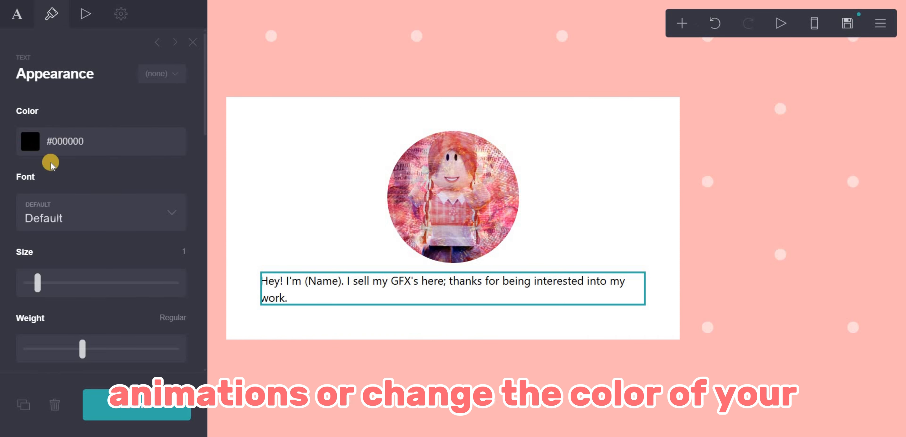
scroll(165, 173, down, 2)
click(174, 163)
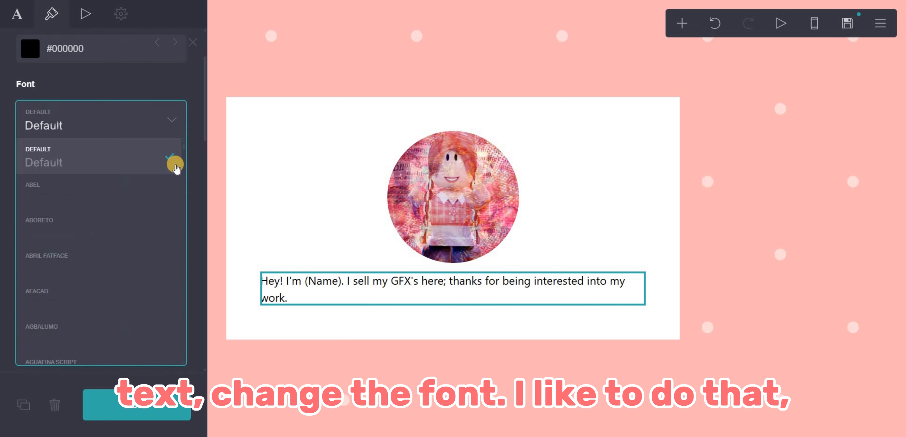
scroll(105, 190, down, 4)
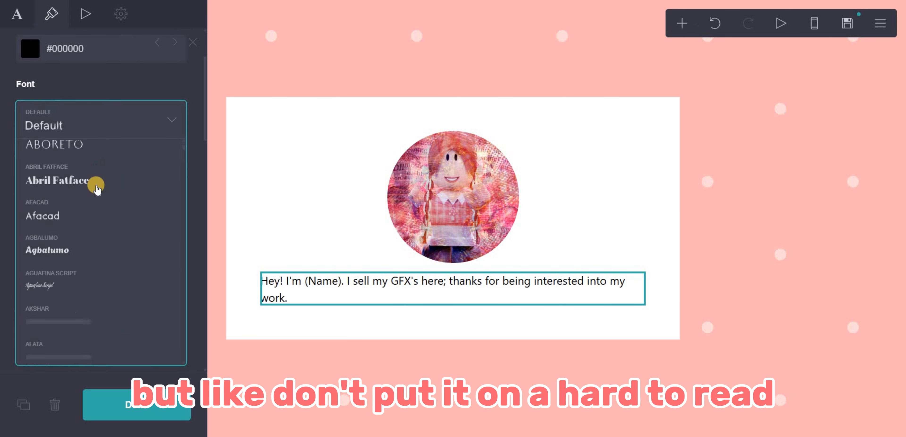
click(77, 228)
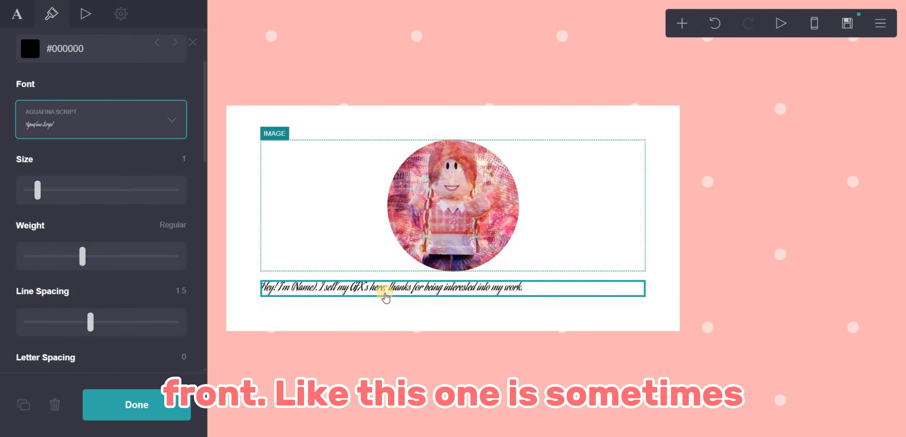
click(544, 309)
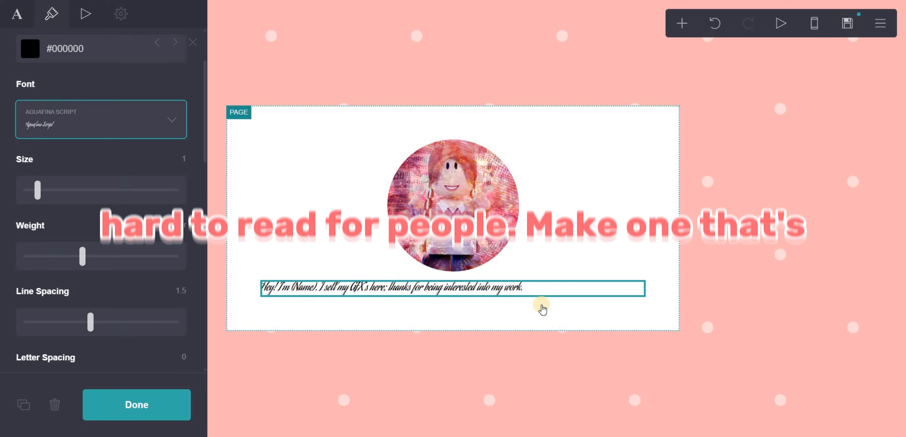
Set the introduction text's font to Anton
click(118, 126)
scroll(122, 219, down, 4)
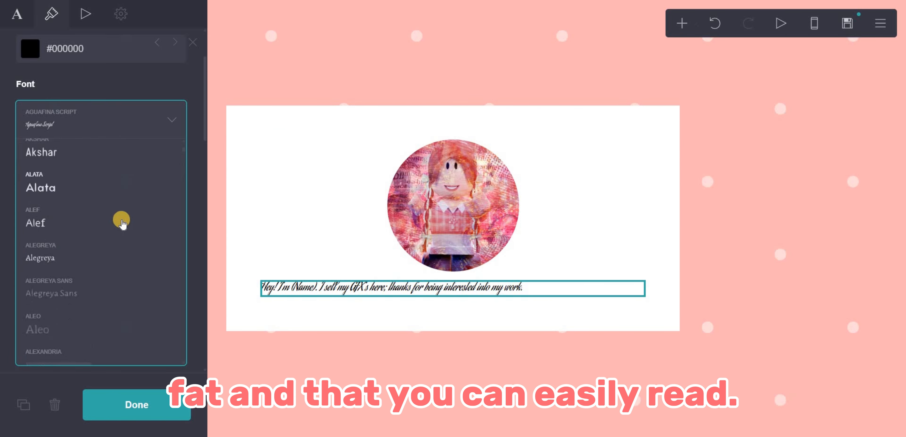
scroll(121, 223, down, 7)
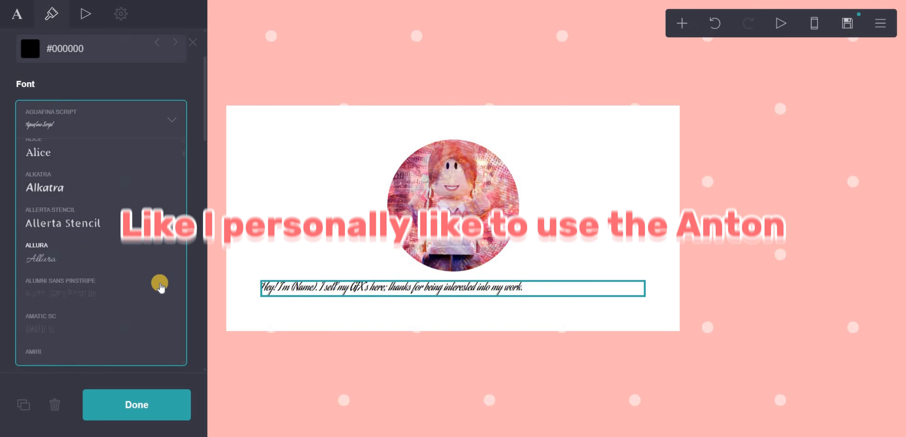
scroll(137, 280, down, 6)
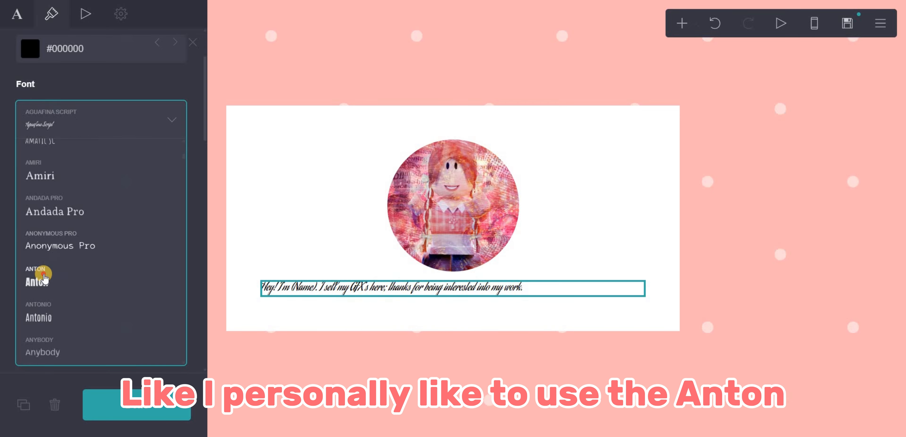
click(45, 272)
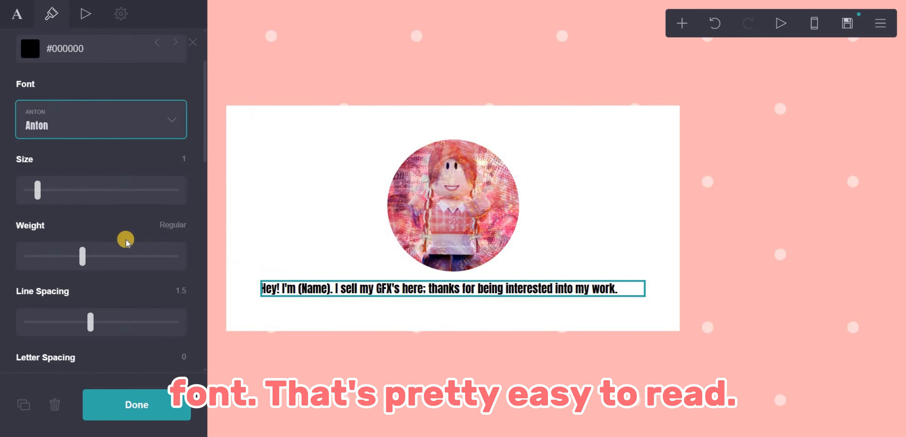
Look through the other fonts offered for the introduction text, keeping the current choice
scroll(95, 204, down, 3)
scroll(95, 202, up, 3)
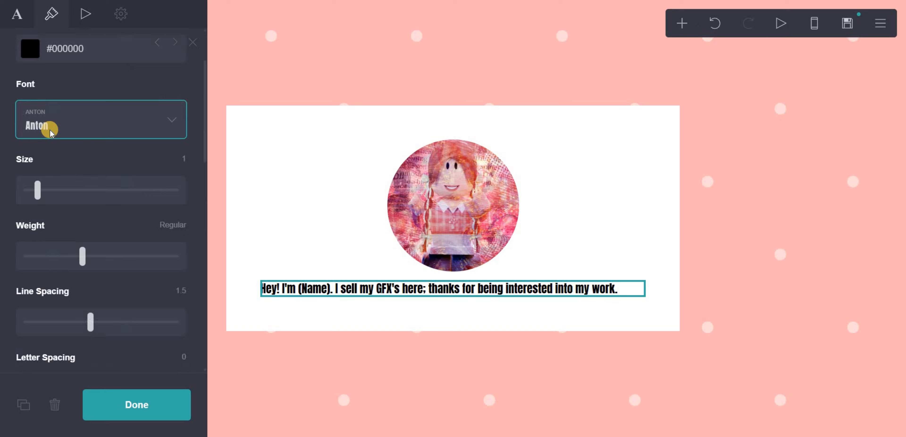
click(65, 165)
scroll(92, 246, down, 15)
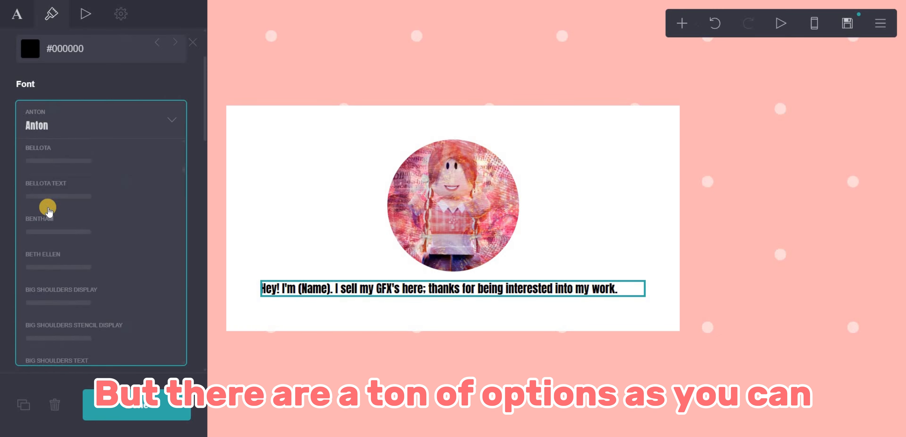
scroll(49, 213, down, 13)
drag(184, 180, 178, 263)
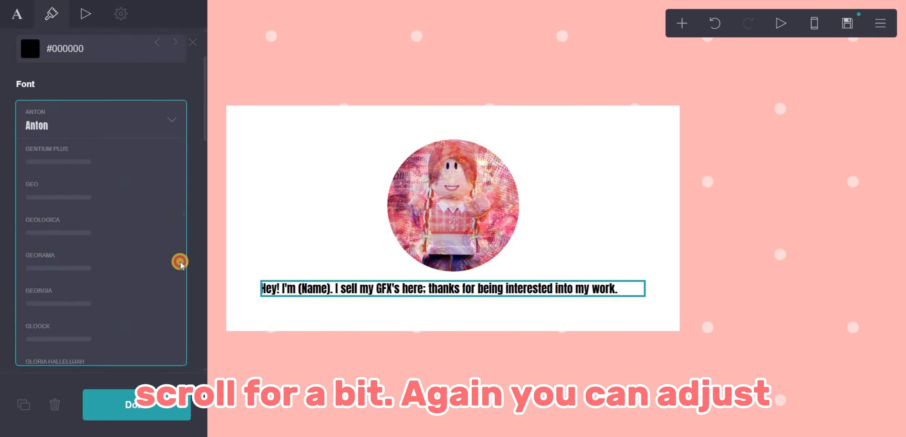
click(150, 113)
Set the introduction text's alignment to Center
scroll(111, 204, down, 12)
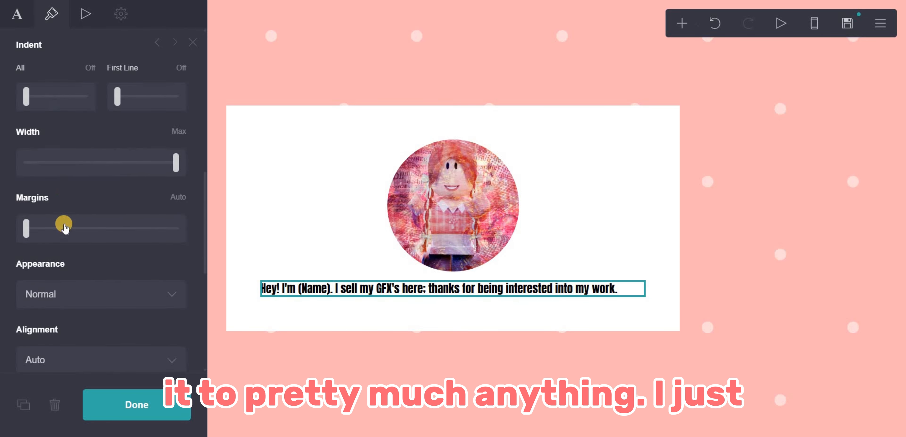
scroll(76, 270, down, 2)
click(73, 272)
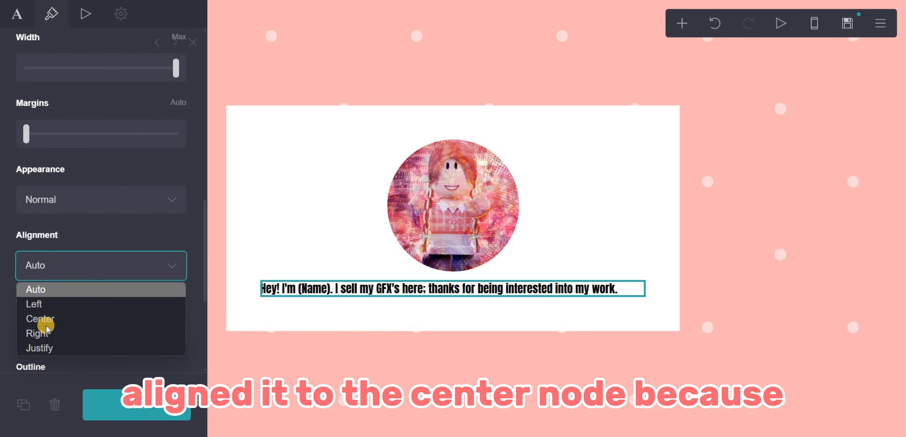
click(377, 122)
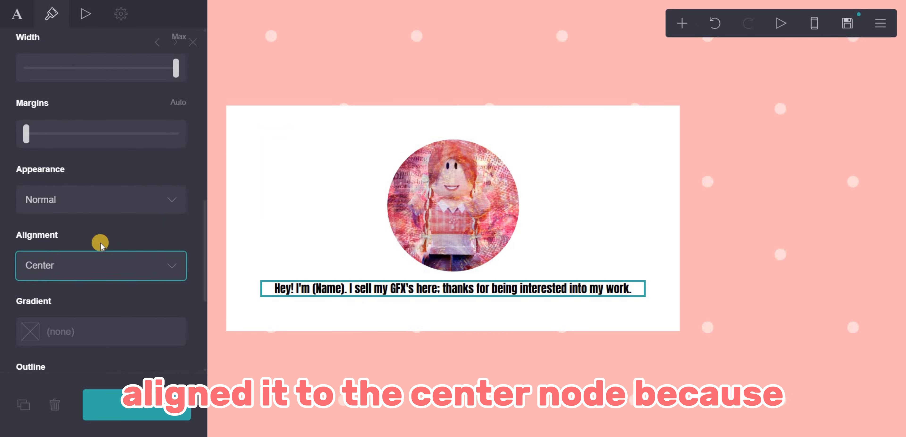
Give the introduction text a gradient colour of light red #FF8585
scroll(100, 242, down, 2)
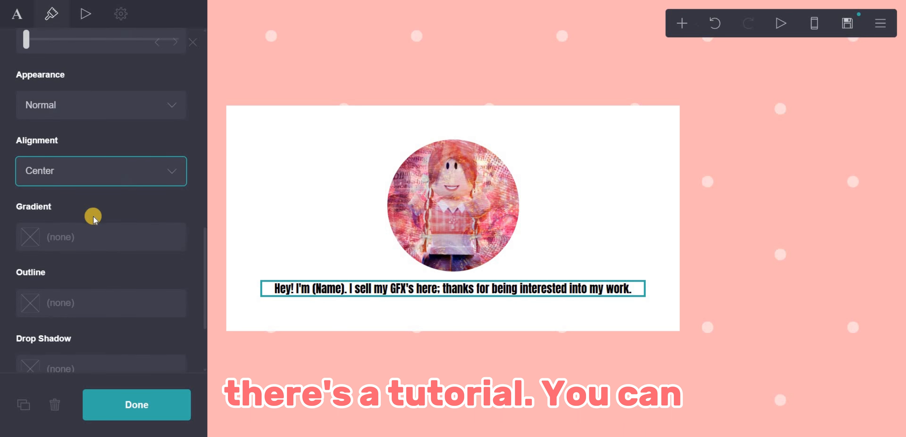
scroll(95, 221, up, 4)
scroll(101, 234, down, 4)
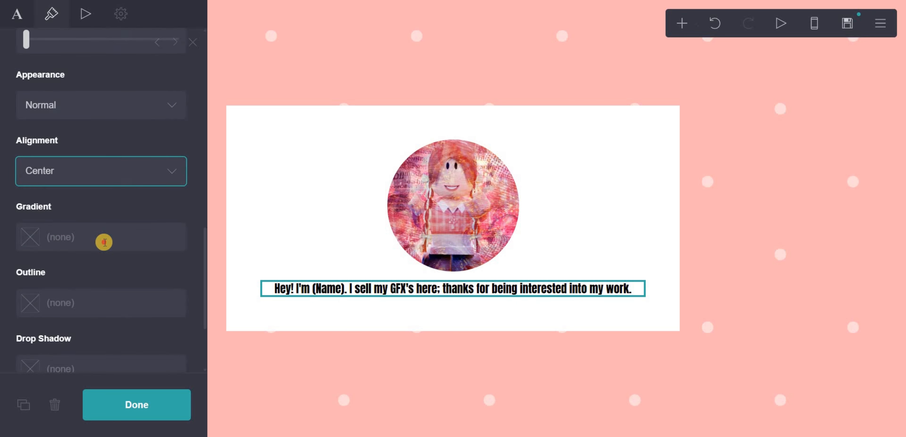
click(100, 237)
drag(93, 269, 113, 237)
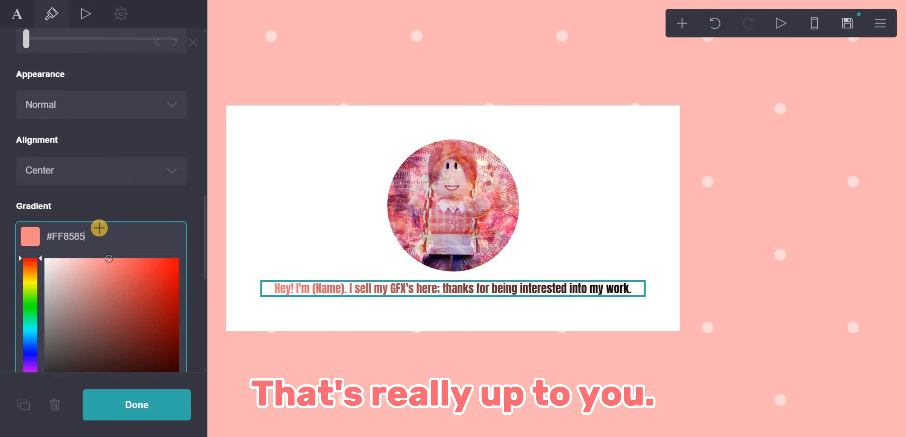
scroll(106, 232, down, 5)
scroll(116, 235, up, 10)
scroll(126, 242, down, 6)
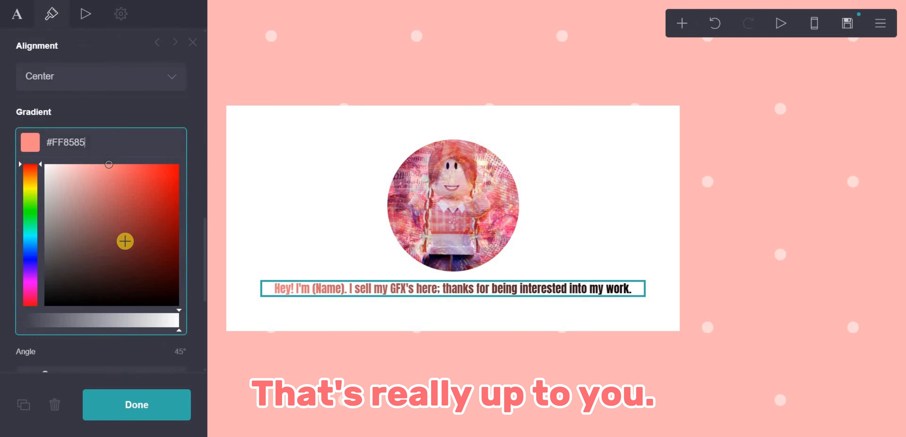
click(79, 268)
Set the introduction text's base colour to #FF4242 and leave the text element
scroll(121, 232, up, 15)
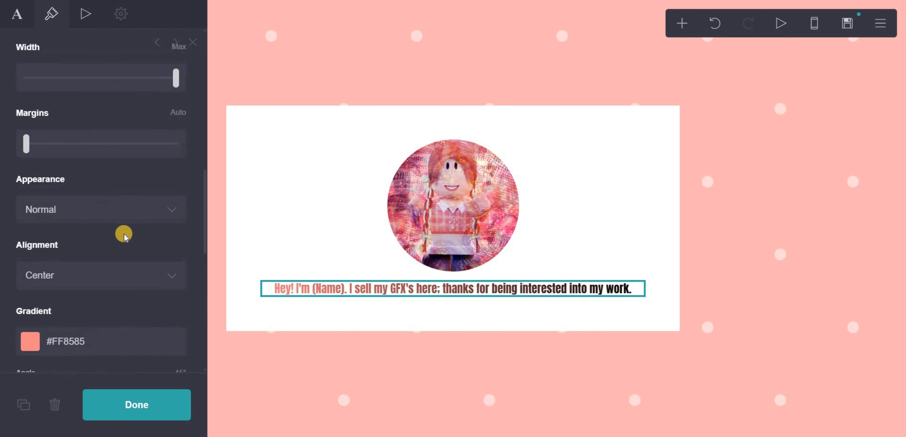
click(34, 140)
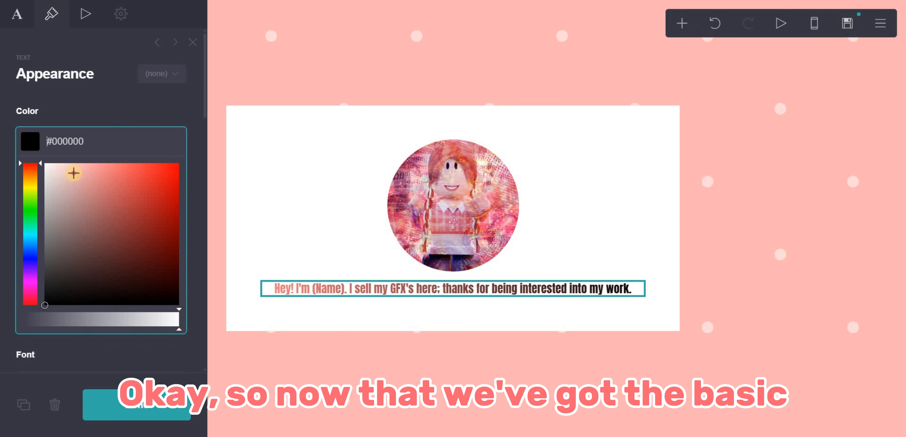
drag(73, 173, 144, 150)
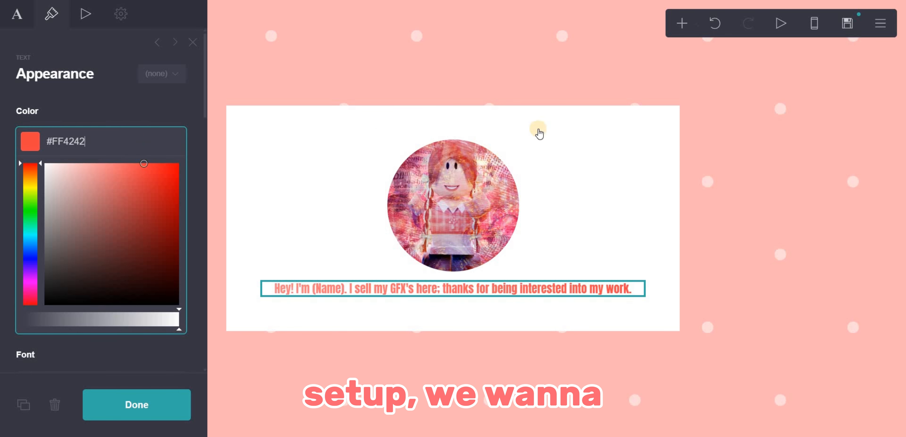
click(852, 120)
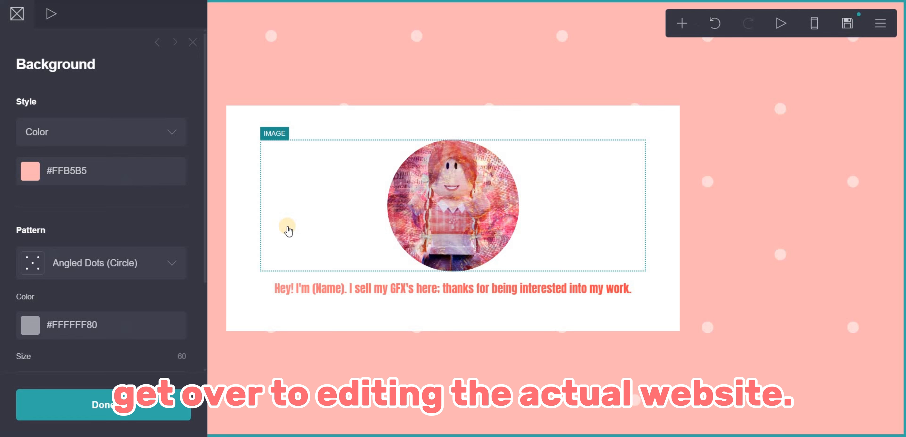
Add a buttons element below the introduction text and label its first button ORDER
click(682, 26)
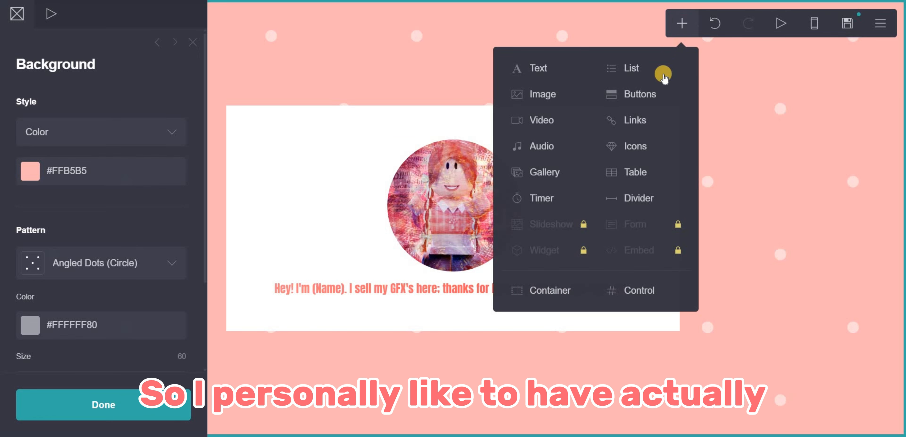
click(647, 92)
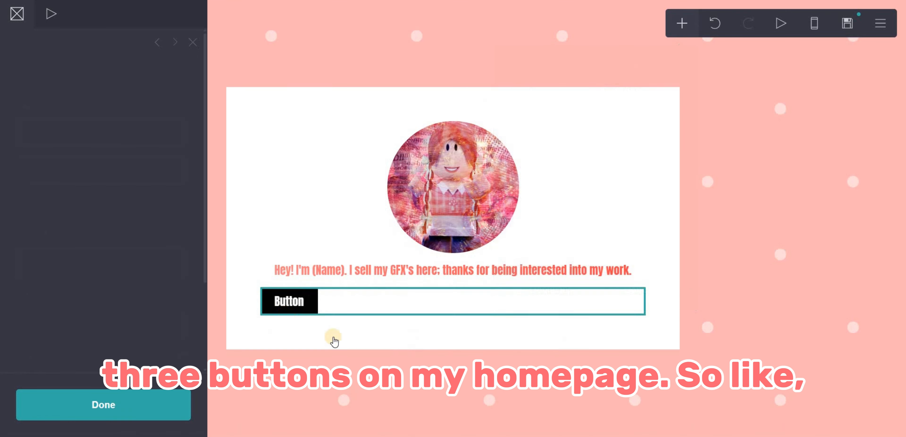
click(119, 109)
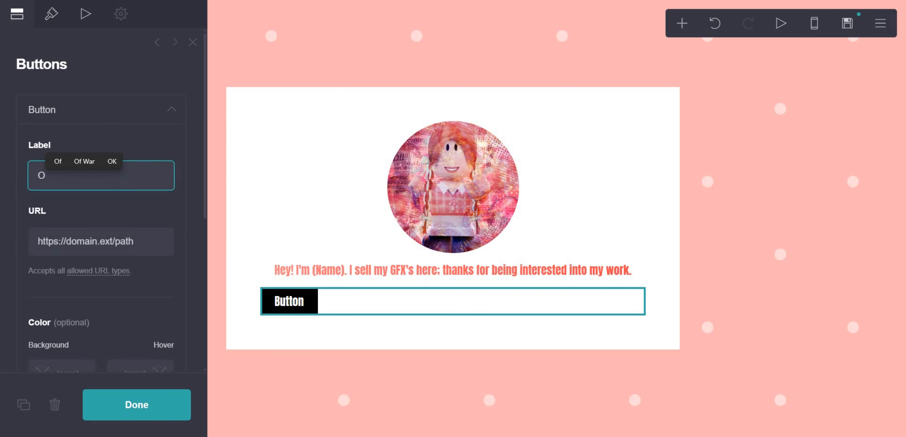
text(ORDER)
click(682, 24)
click(314, 278)
click(289, 301)
click(102, 109)
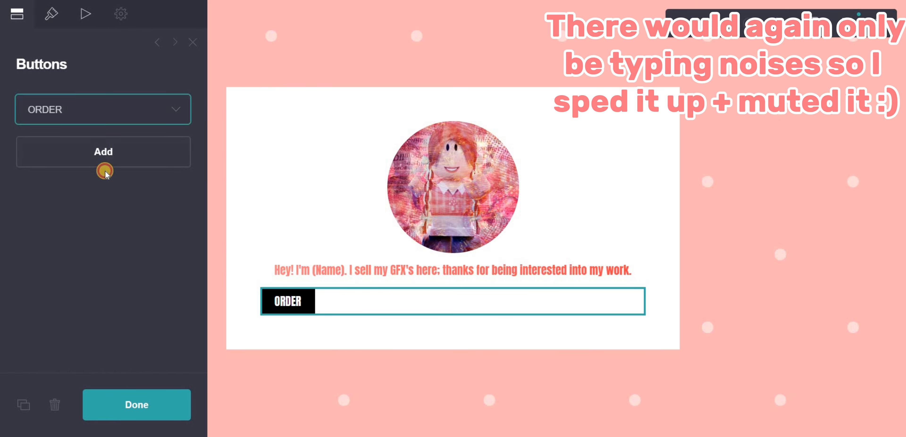
click(82, 108)
click(169, 107)
Add a second button labelled SOCIALS to the buttons element
click(102, 151)
double_click(56, 211)
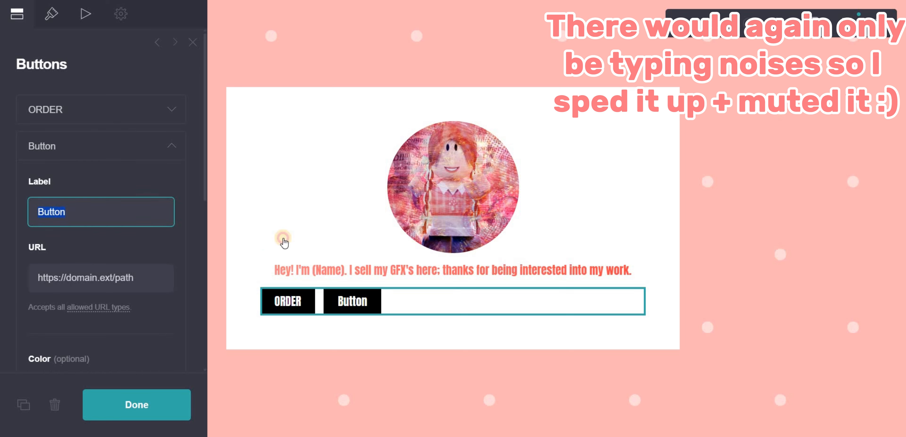
text(SOCIALS)
click(171, 145)
Add a third button labelled EXAMPLES to the buttons element
click(102, 188)
click(58, 238)
text(EXAMPL)
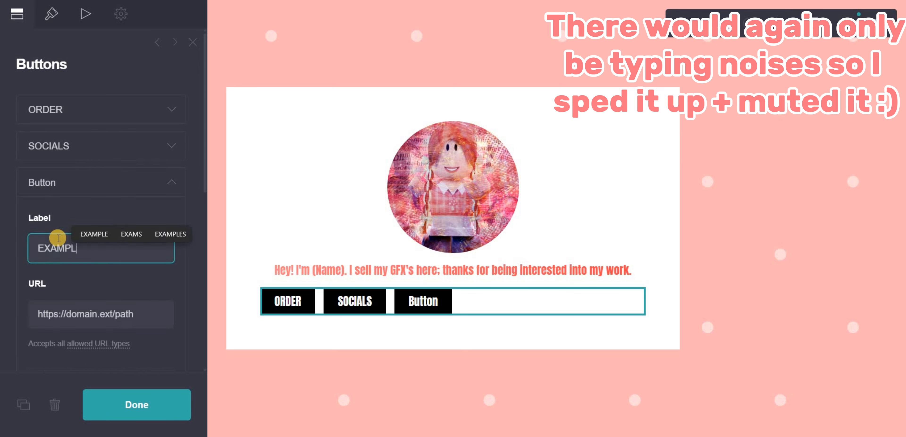
text(ES)
click(85, 187)
Set the buttons' background colour to light red #FF8282
click(51, 26)
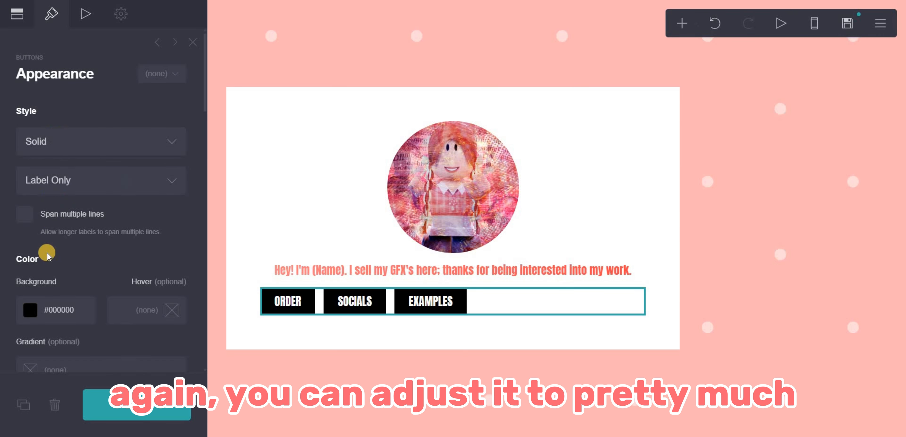
click(30, 311)
drag(108, 345, 121, 311)
scroll(151, 166, down, 5)
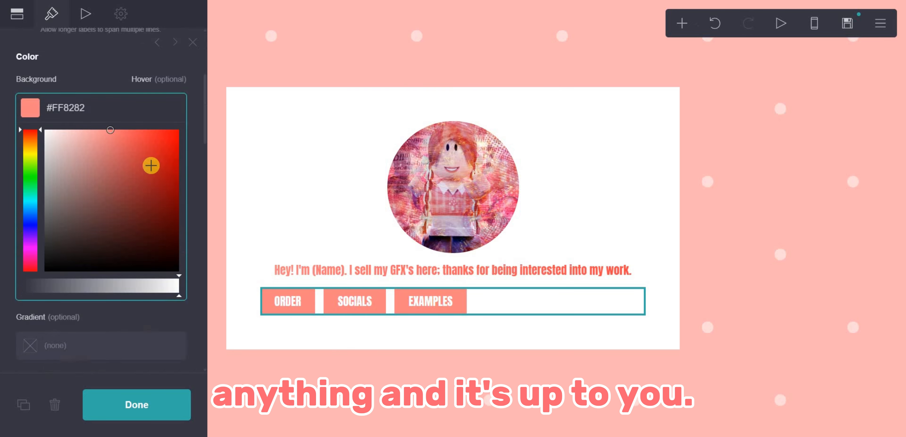
Set the buttons' hover background colour to red #FF0000
scroll(158, 155, up, 3)
click(123, 148)
click(156, 210)
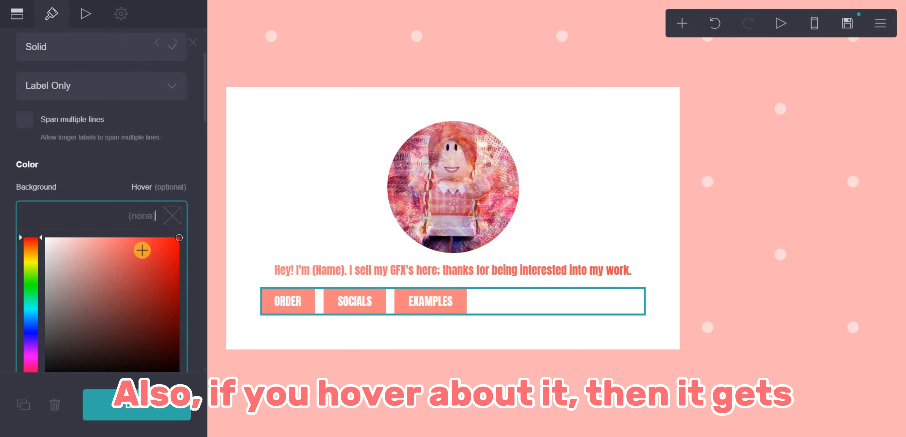
drag(214, 229, 216, 226)
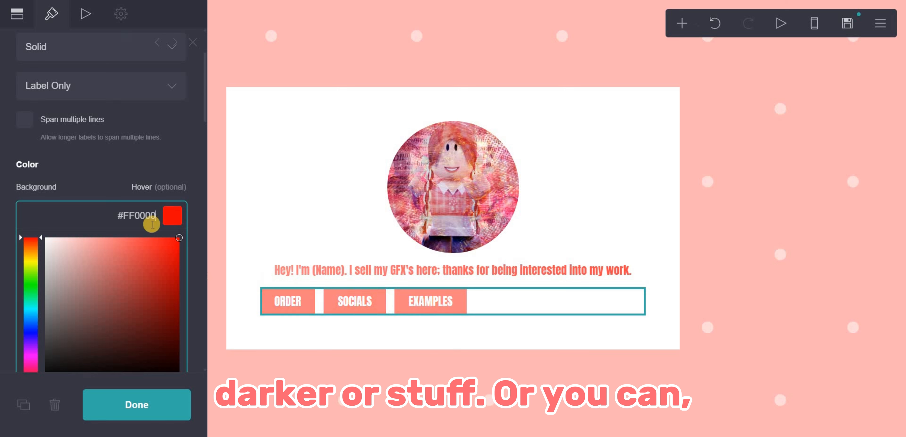
scroll(84, 139, down, 8)
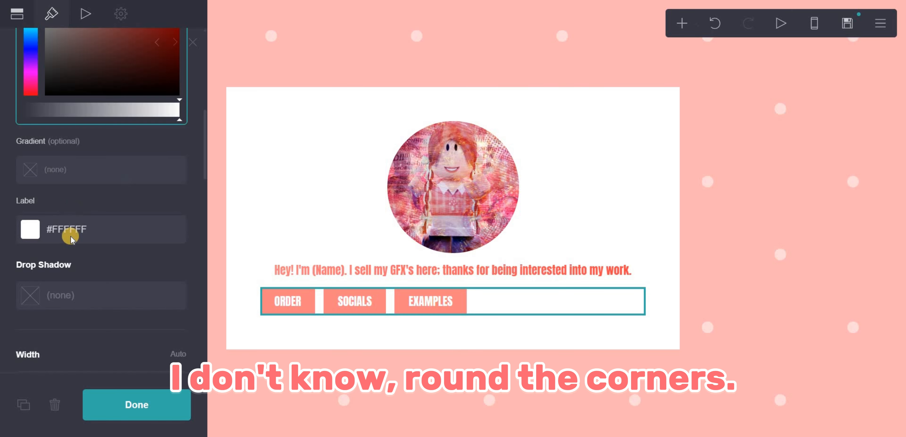
Set the corner rounding of the ORDER, SOCIALS and EXAMPLES buttons to 0.625
scroll(68, 237, down, 5)
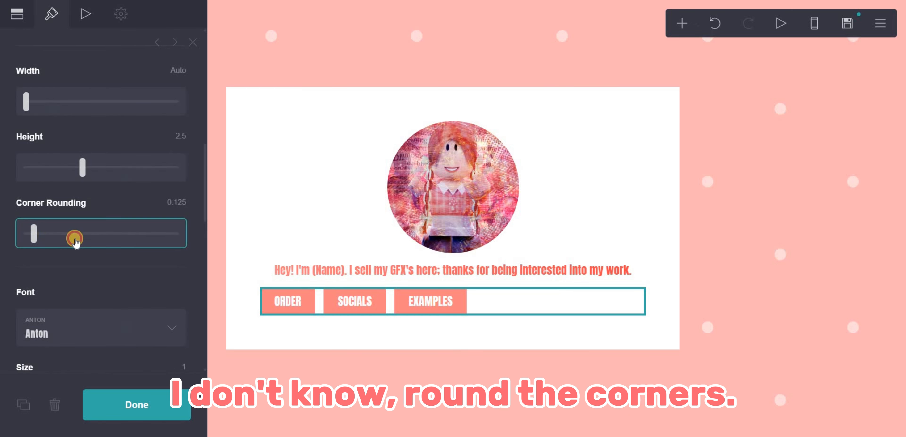
drag(64, 238, 64, 236)
scroll(64, 237, down, 2)
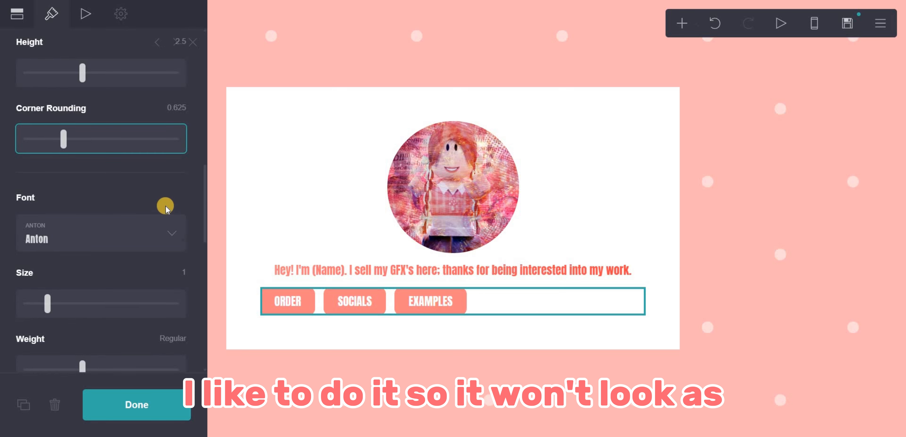
Set the alignment of the buttons element to Center
scroll(145, 192, down, 10)
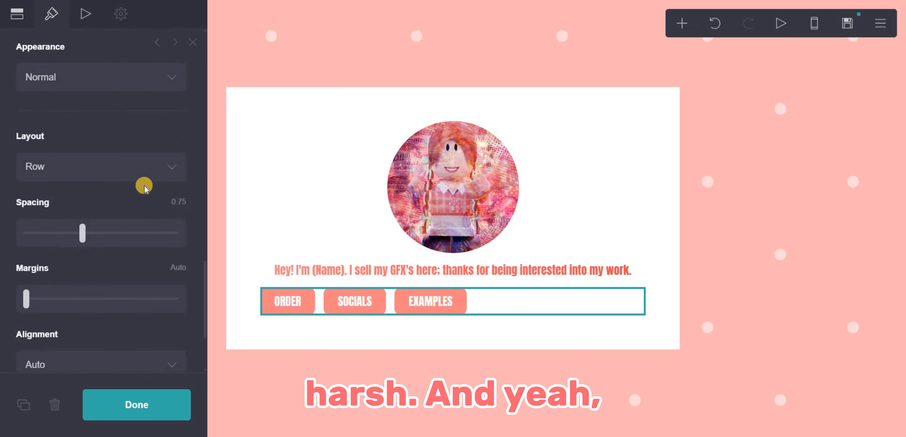
scroll(145, 185, down, 3)
click(54, 245)
click(67, 293)
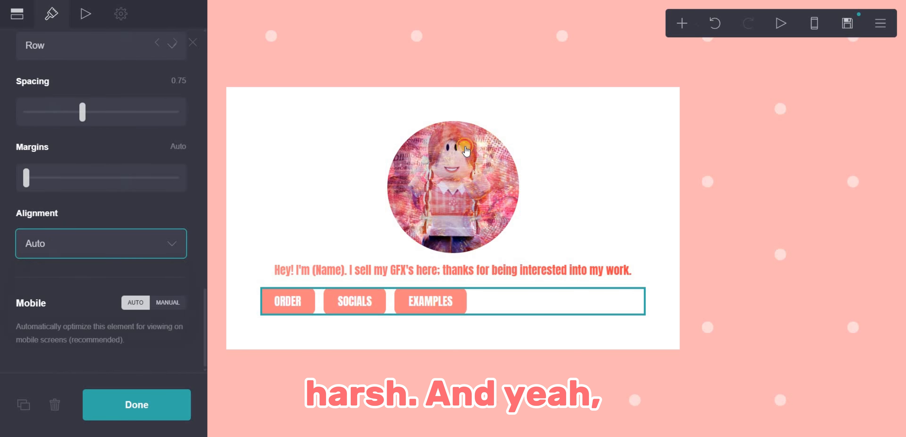
click(447, 21)
click(585, 303)
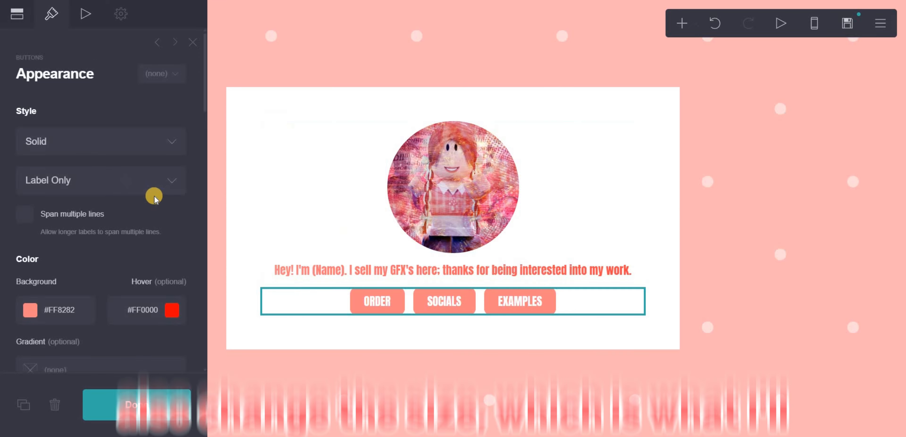
Set the buttons' width to 8.875 and their label font size to 1.25
scroll(141, 224, down, 10)
scroll(75, 262, down, 6)
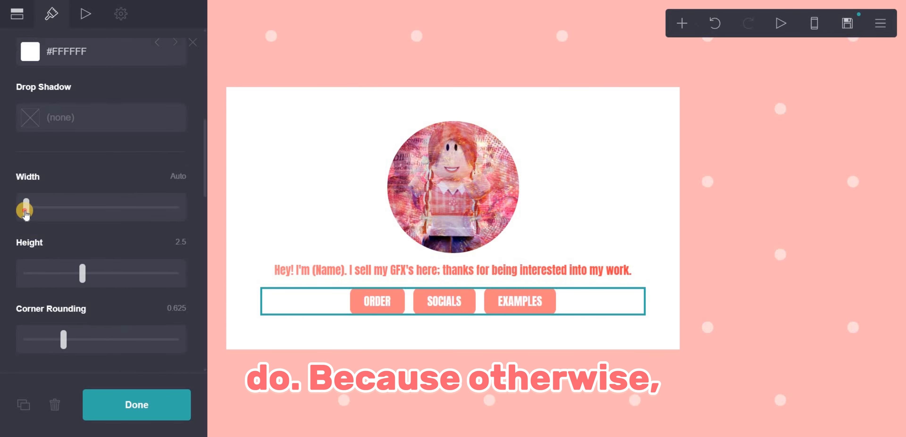
drag(26, 211, 60, 230)
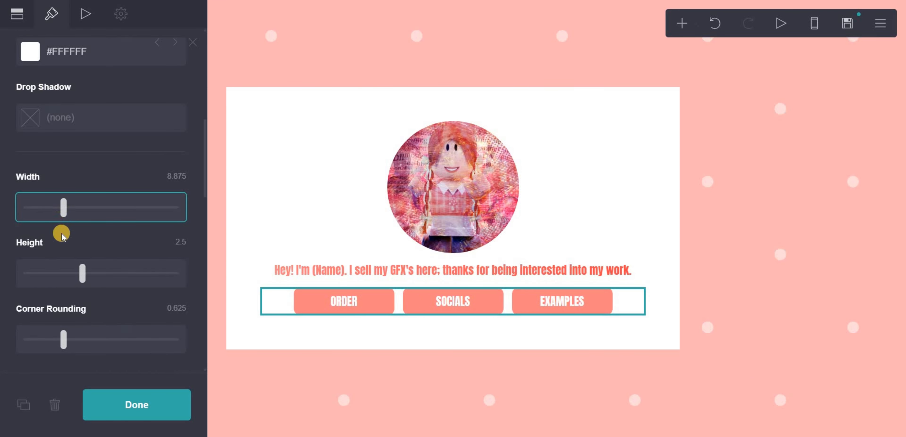
scroll(89, 242, down, 2)
scroll(84, 227, down, 10)
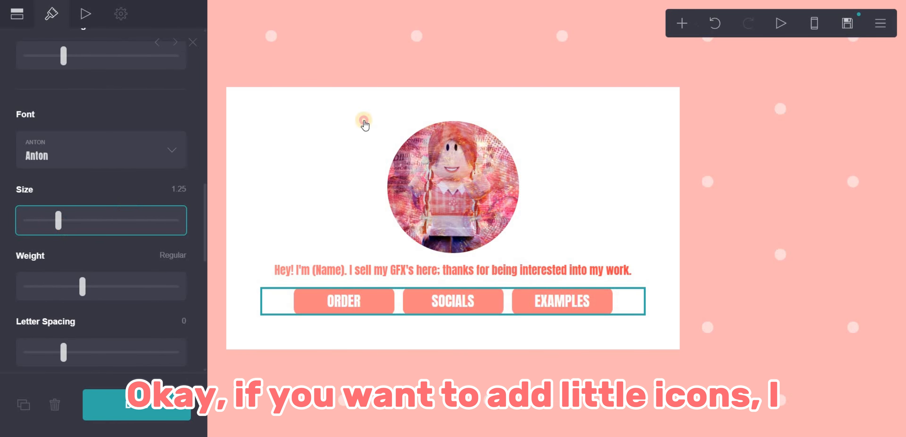
Examine the ORDER button's settings and the buttons' appearance options for a way to add icons
scroll(75, 176, up, 2)
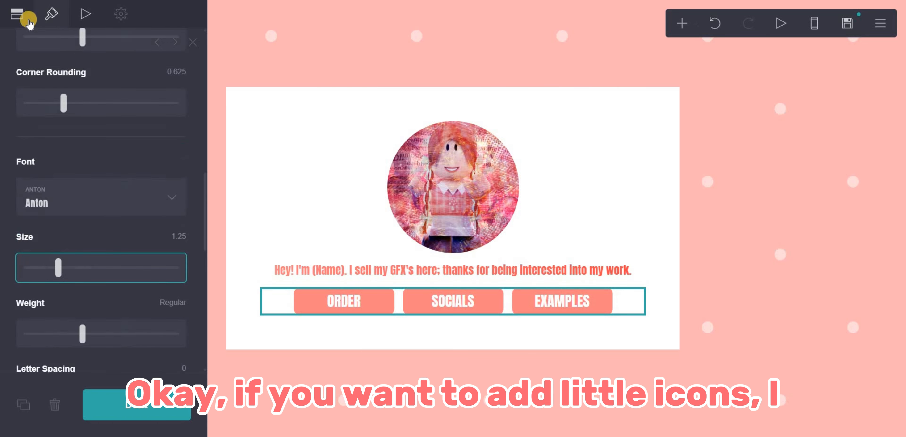
click(17, 14)
click(108, 110)
scroll(126, 168, down, 9)
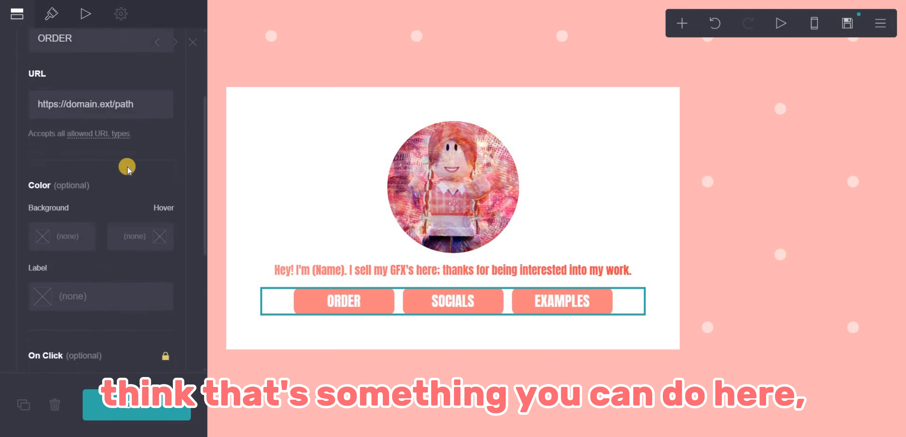
scroll(148, 194, up, 6)
scroll(155, 178, up, 3)
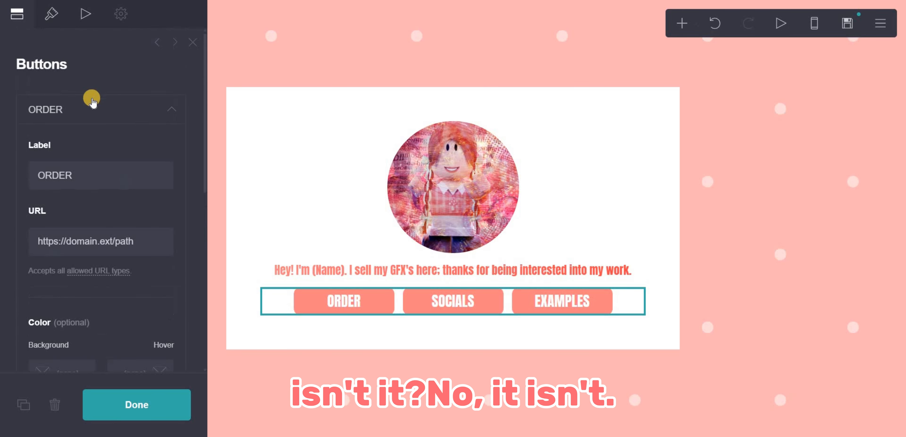
click(91, 97)
click(83, 14)
click(52, 13)
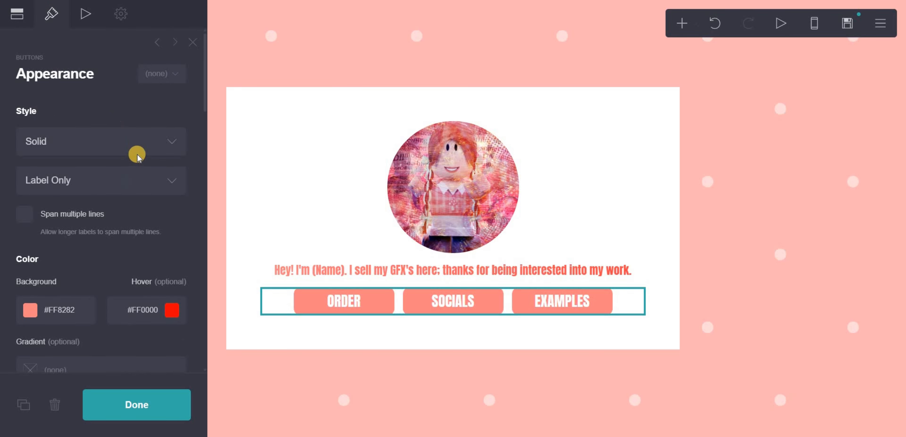
scroll(137, 153, down, 15)
scroll(142, 155, down, 5)
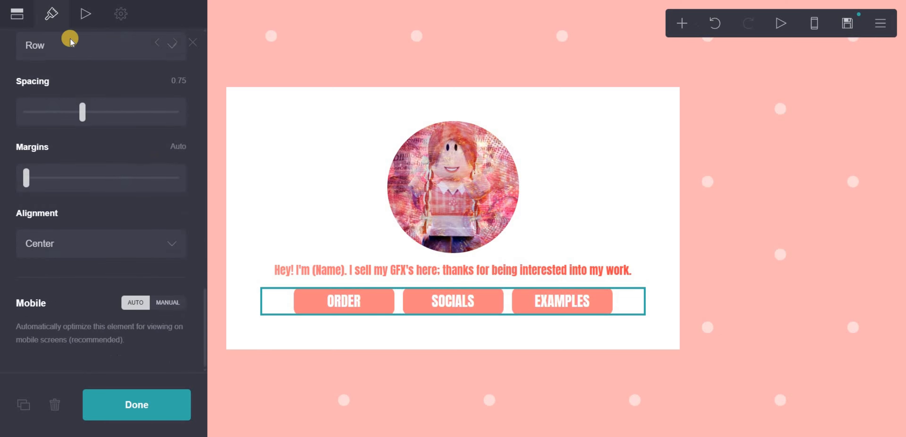
click(17, 14)
click(118, 122)
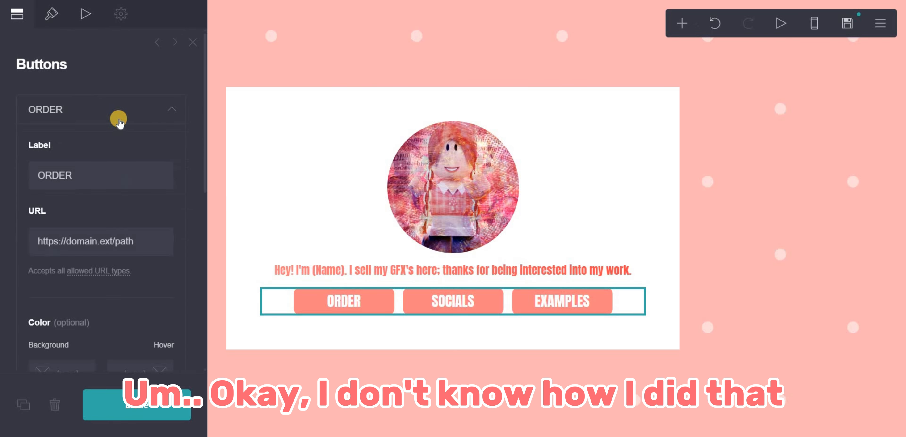
scroll(127, 108, down, 8)
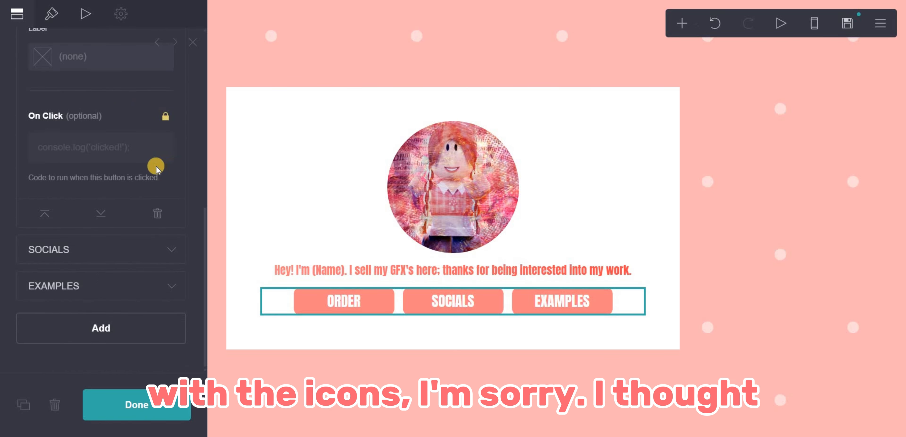
scroll(82, 187, up, 8)
click(123, 120)
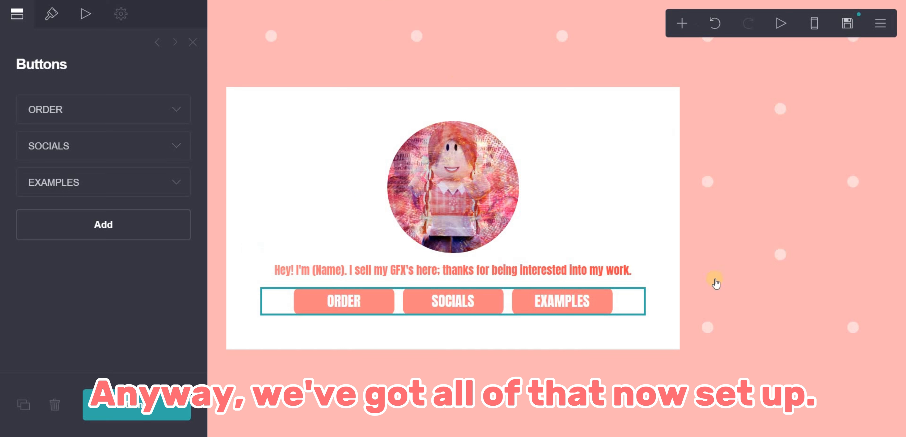
Examine the EXAMPLES button's URL setting, where a link to another page can be entered
click(889, 284)
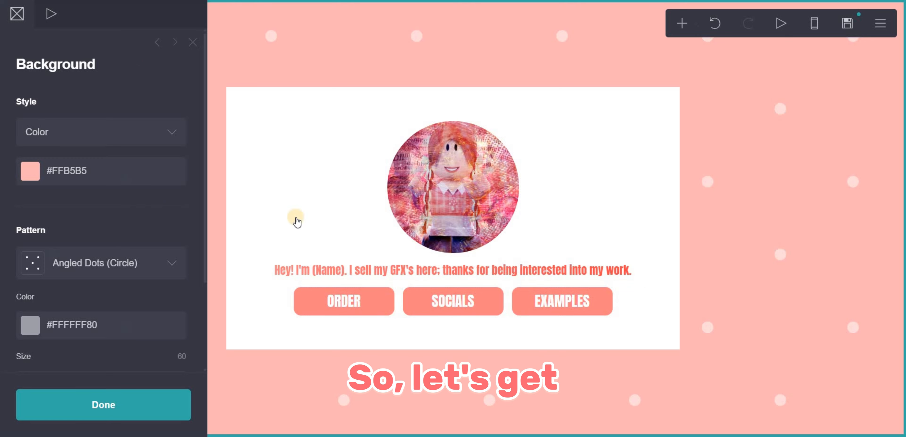
click(283, 303)
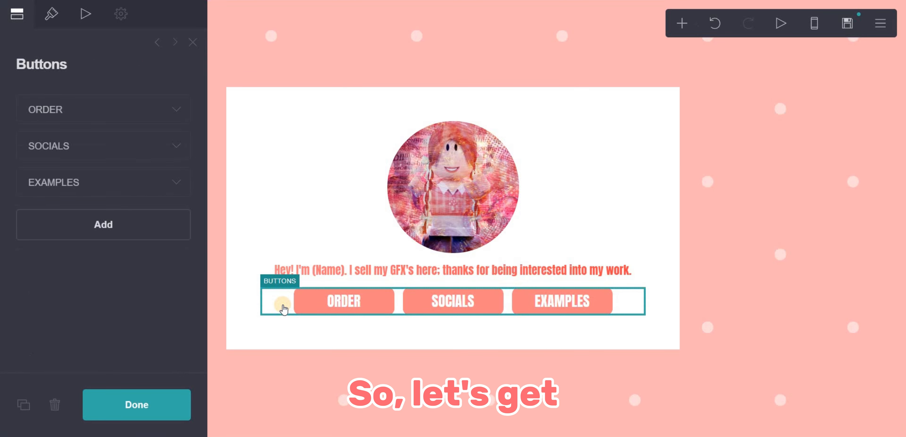
click(55, 188)
scroll(34, 198, down, 3)
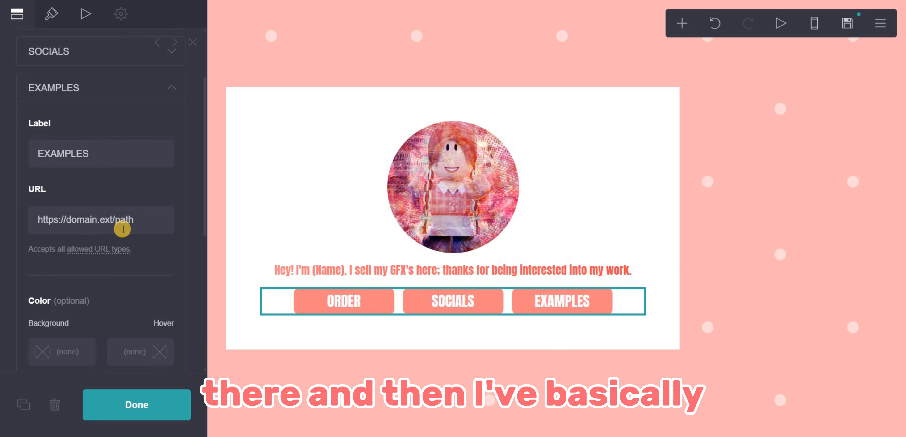
drag(136, 219, 36, 220)
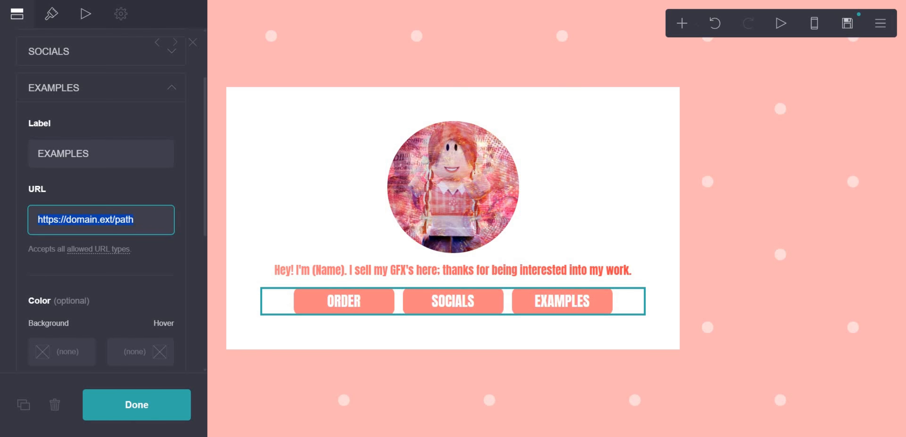
click(336, 69)
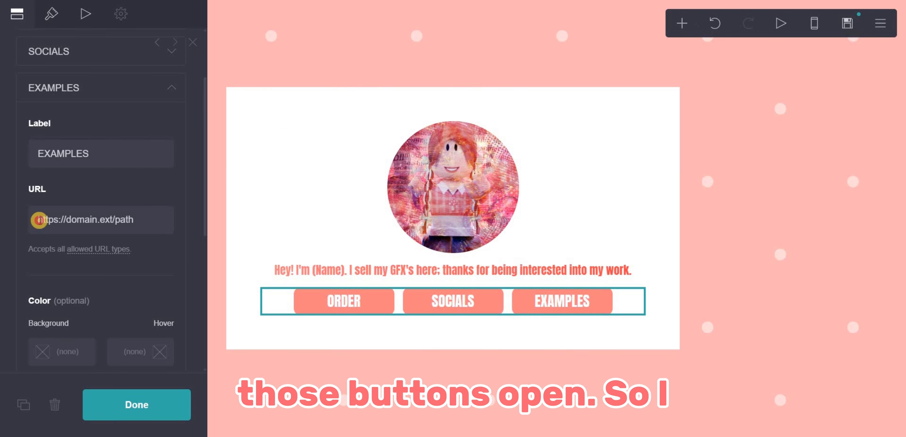
drag(39, 220, 217, 235)
click(26, 218)
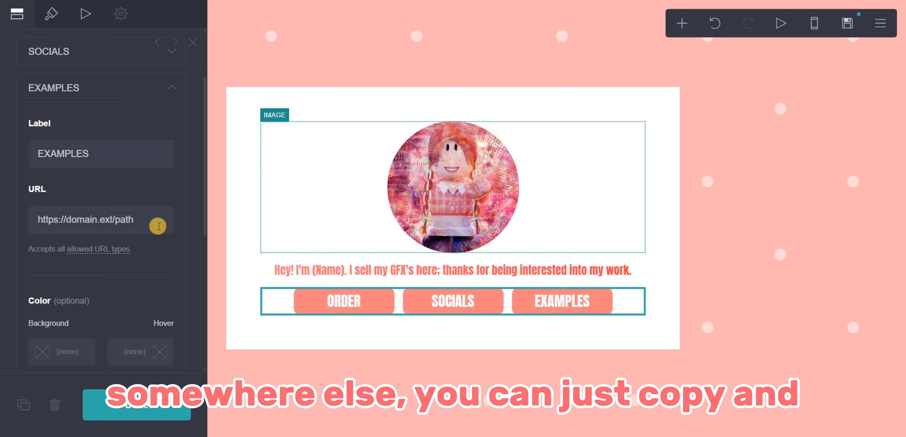
double_click(84, 222)
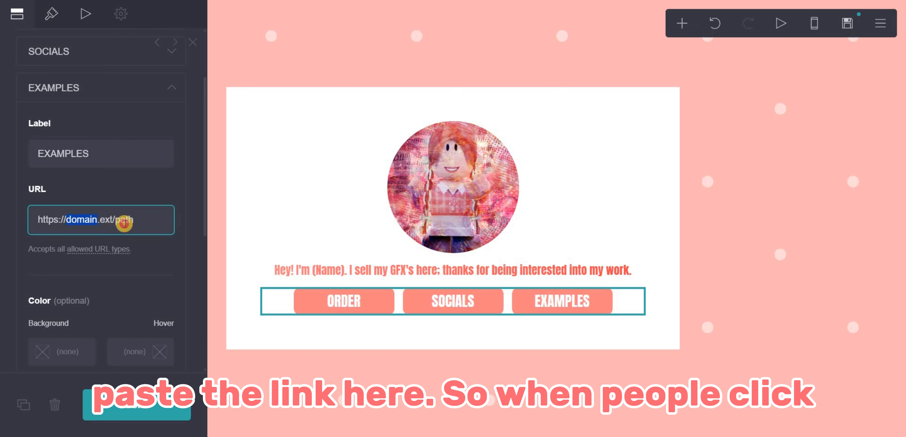
click(125, 186)
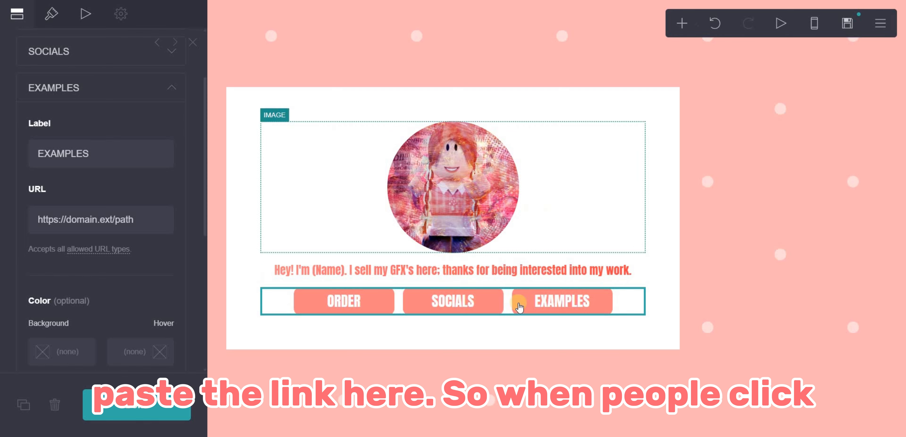
click(556, 306)
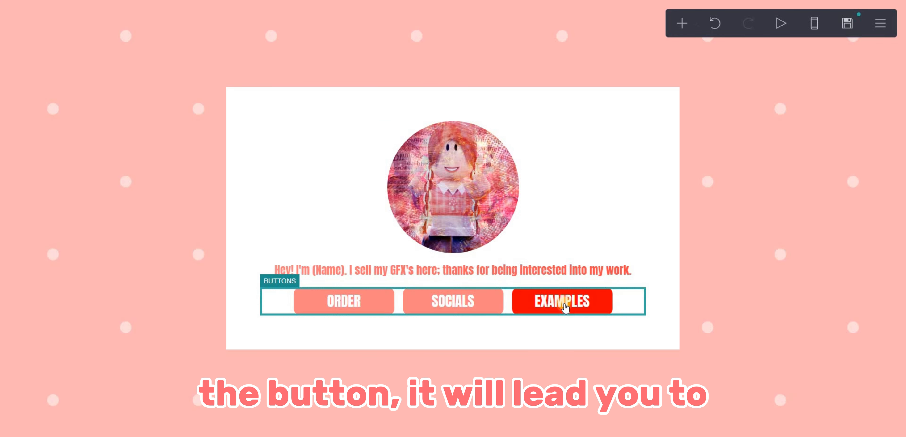
click(564, 306)
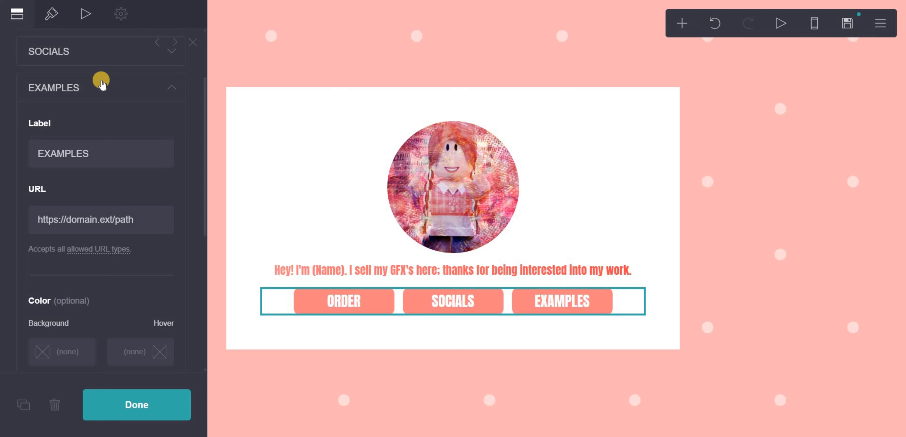
click(85, 86)
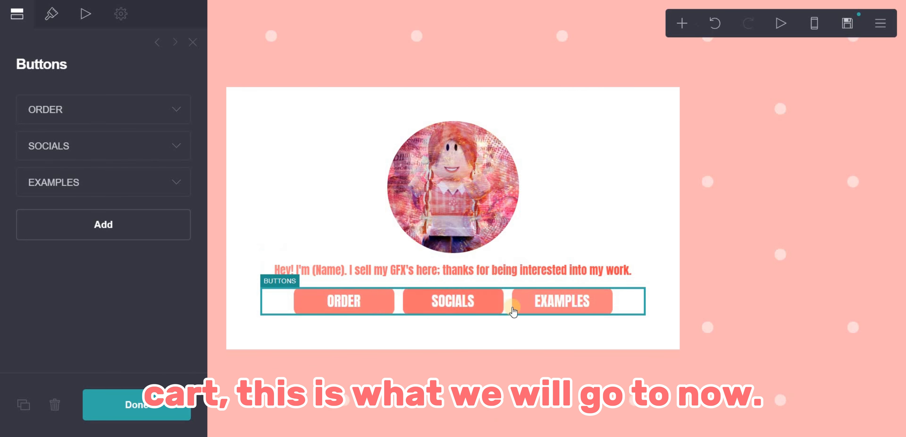
Add a section break control below the row of buttons
click(683, 25)
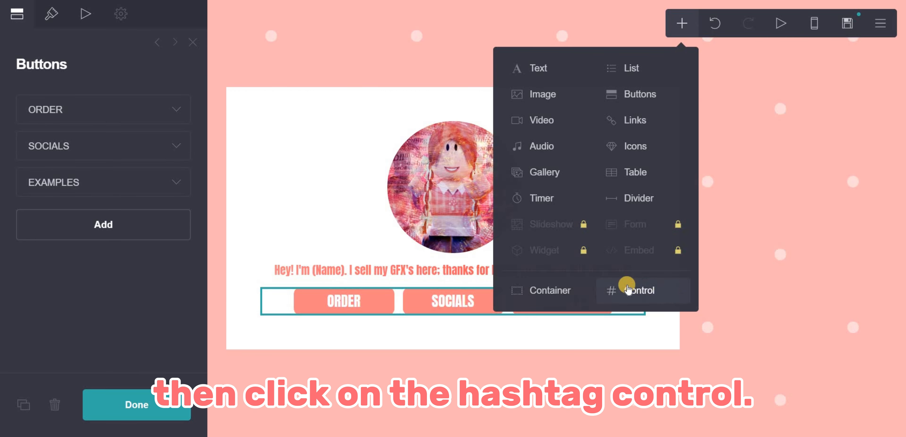
click(659, 291)
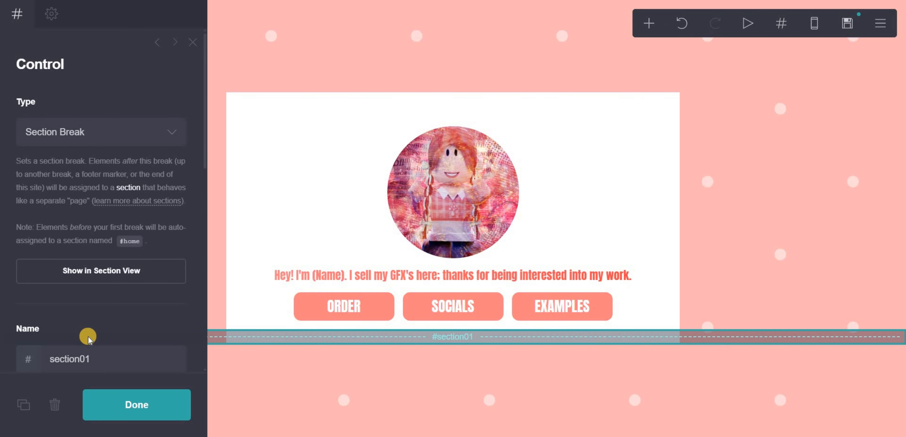
scroll(139, 256, down, 3)
double_click(139, 262)
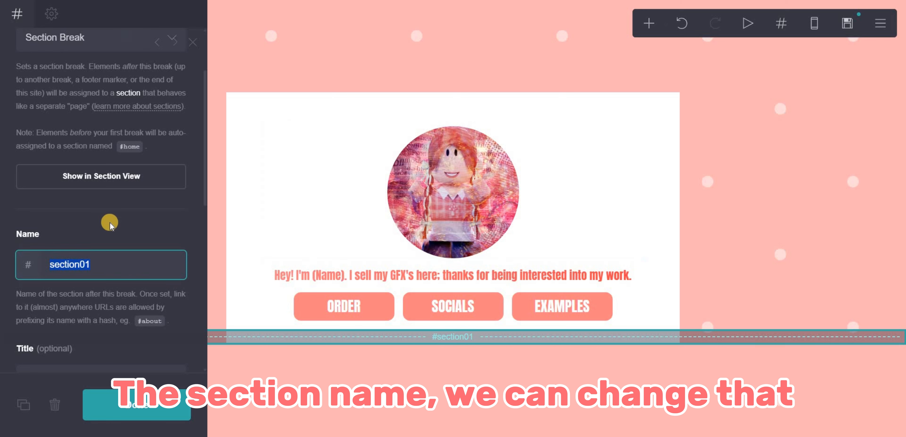
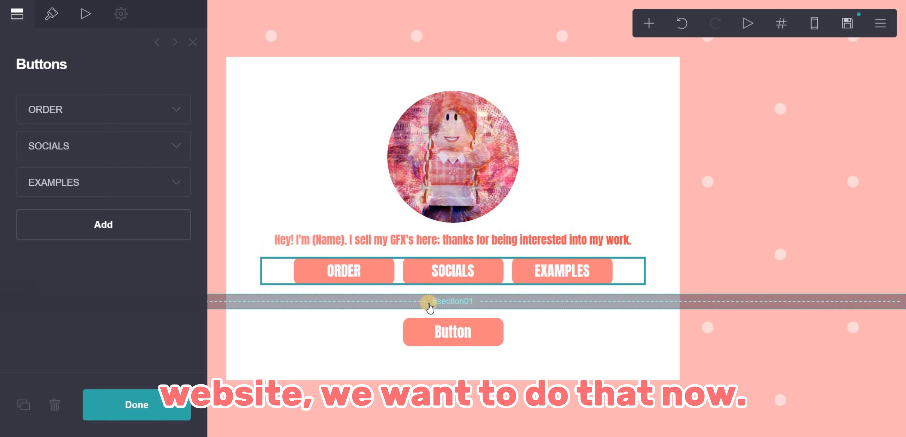
Rename the section break below the buttons as order
click(428, 303)
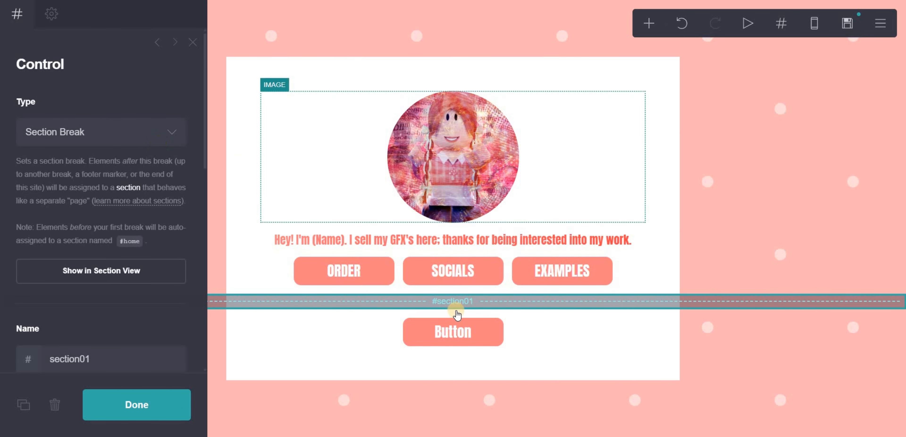
scroll(120, 268, down, 1)
drag(118, 312, 163, 263)
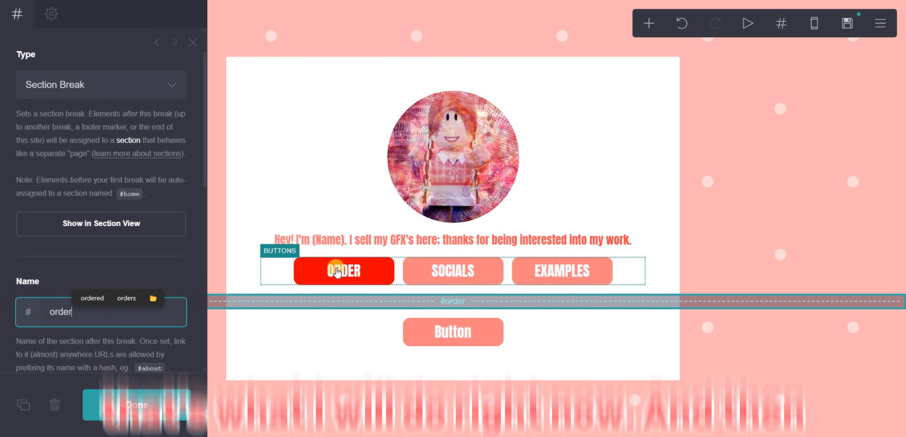
Link the ORDER button to the order section by setting its URL to #order
click(368, 281)
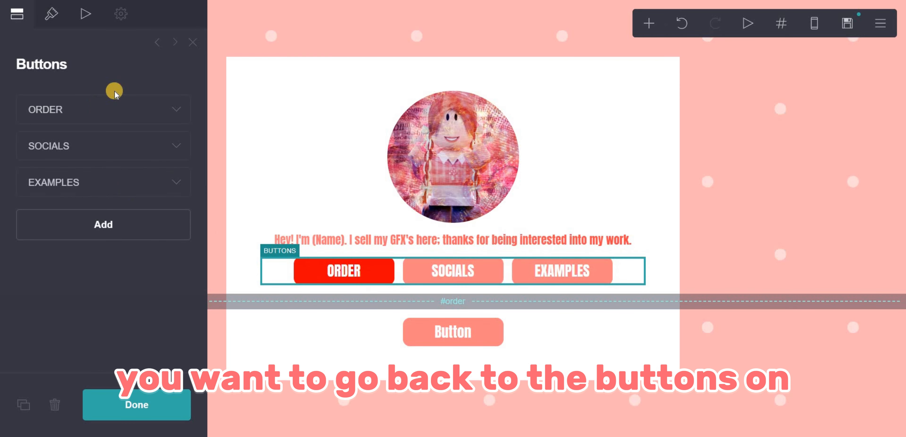
click(35, 111)
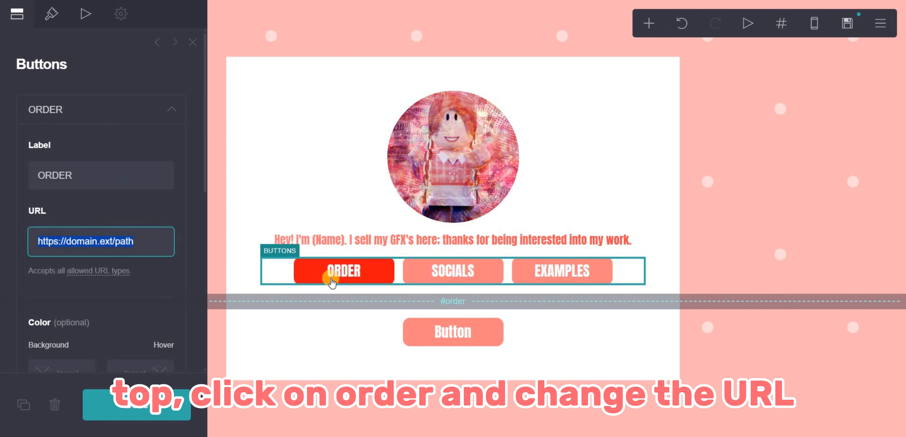
text(#)
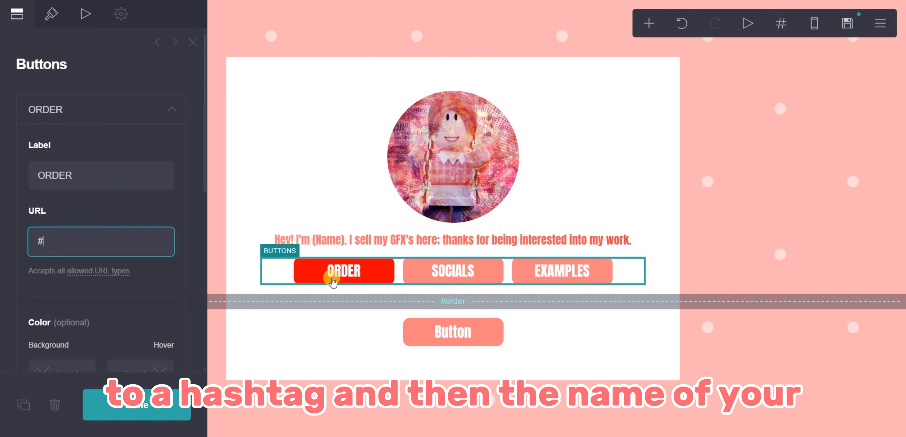
text(orde)
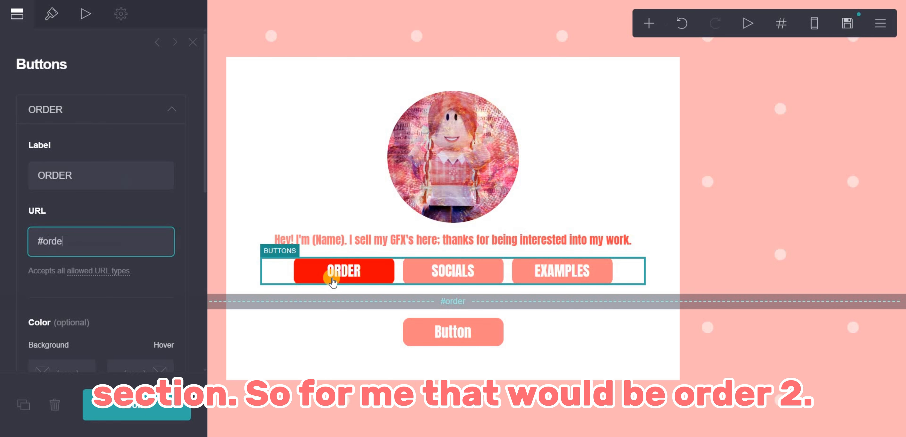
text(r)
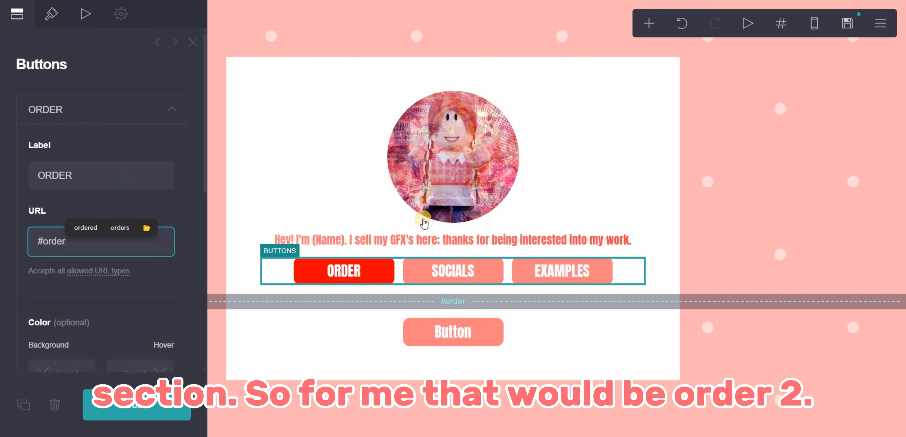
click(259, 57)
click(313, 77)
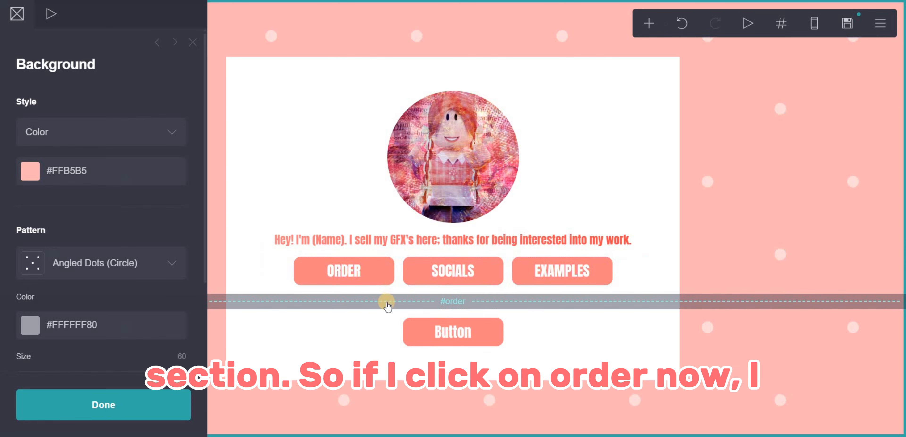
Delete the placeholder button below the order section break
click(352, 276)
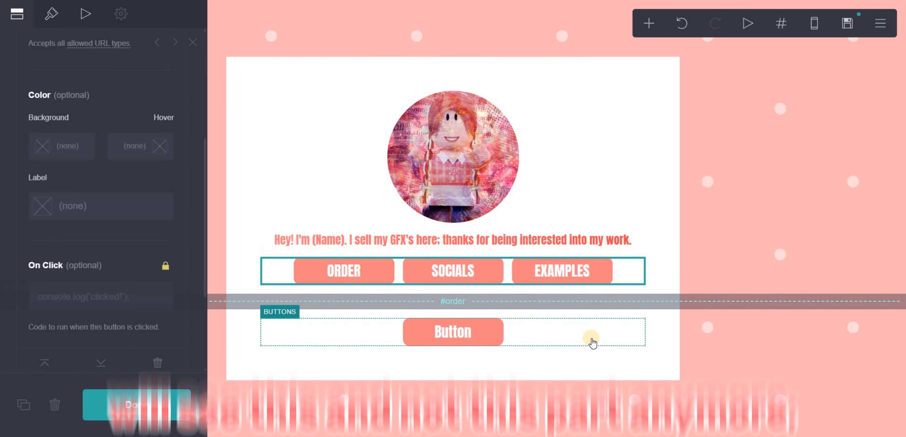
click(619, 135)
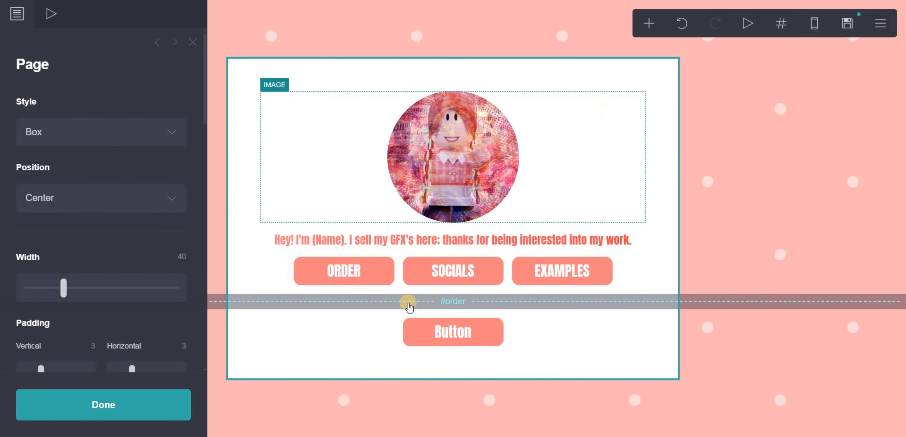
click(473, 322)
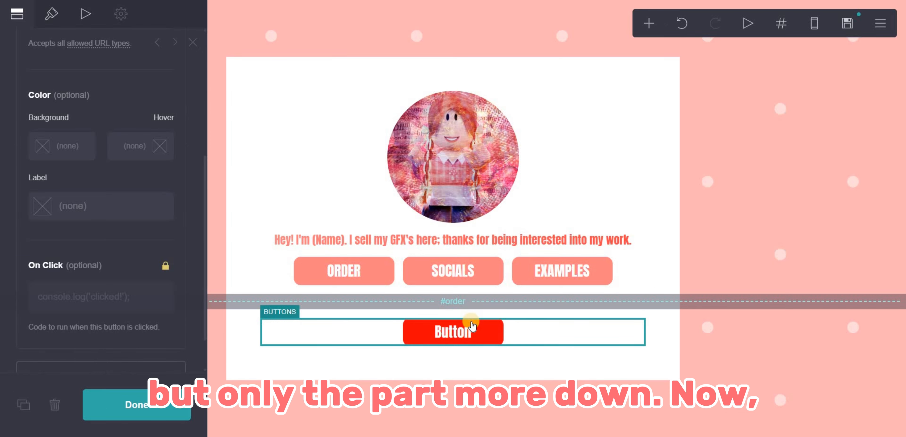
key(Delete)
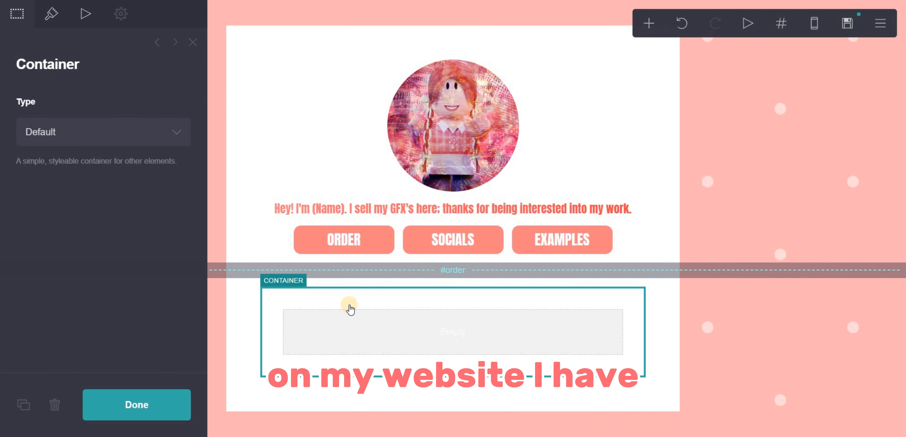
click(649, 23)
click(514, 344)
click(685, 76)
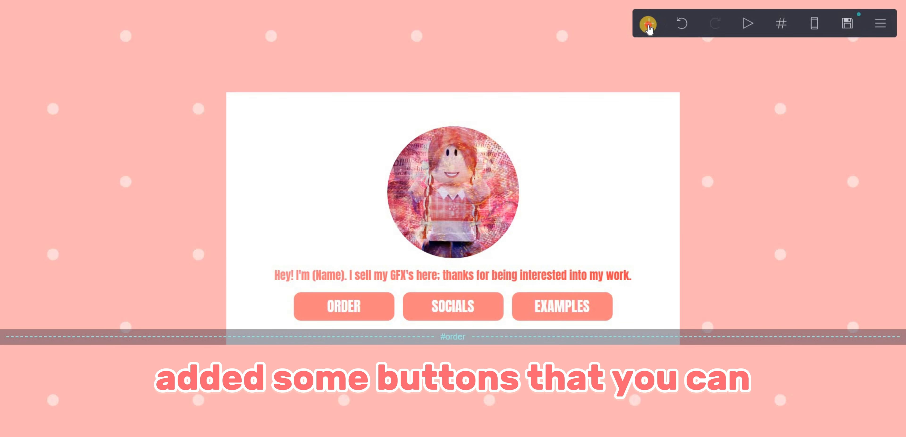
Add a buttons element below the order section break and label its first button pfp
click(649, 23)
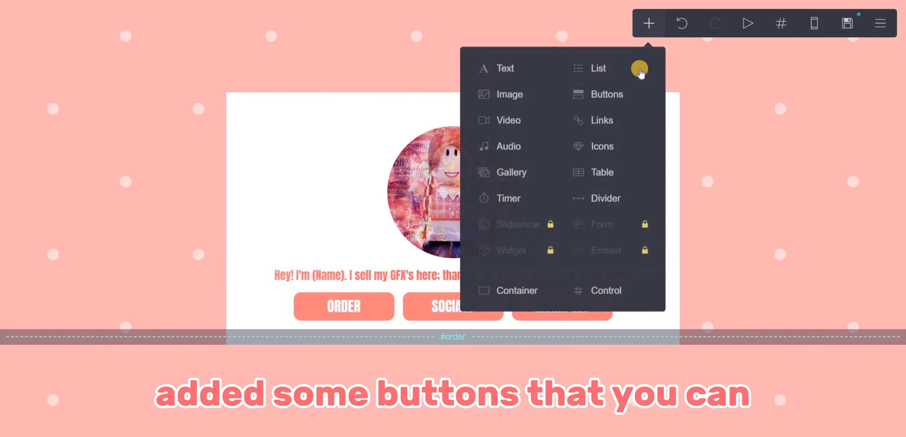
click(581, 100)
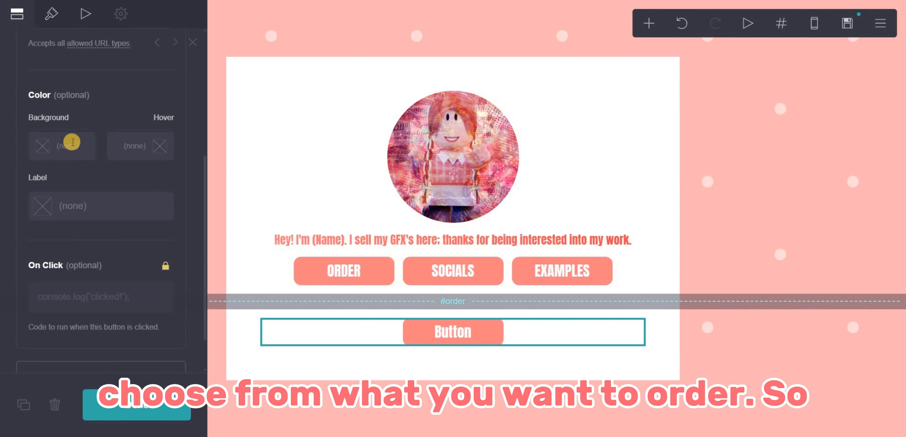
scroll(73, 142, up, 5)
drag(111, 176, 17, 176)
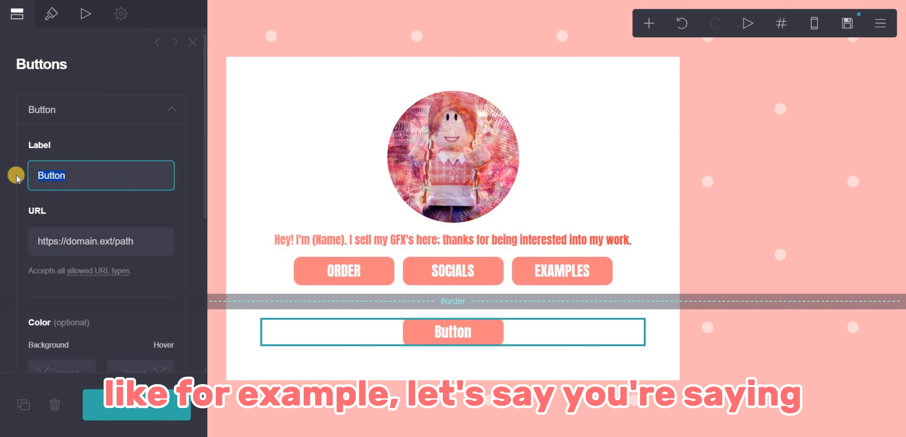
text(pfp)
Add a second button beside pfp in the order section and label it banner
scroll(95, 315, down, 8)
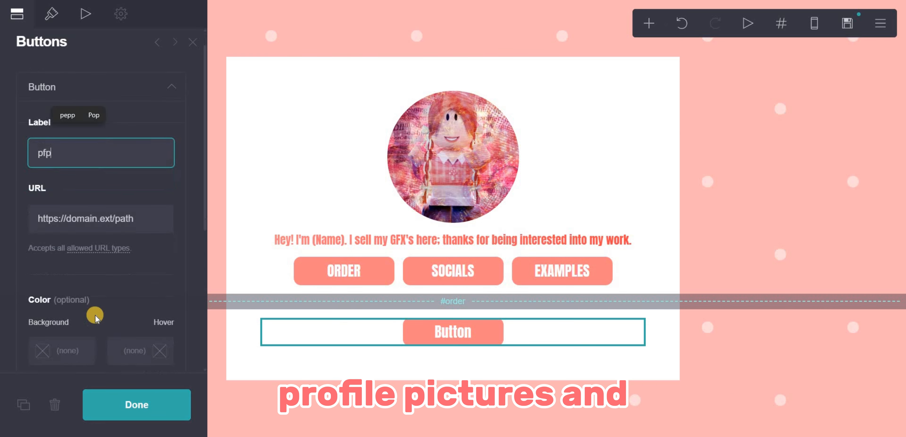
click(99, 320)
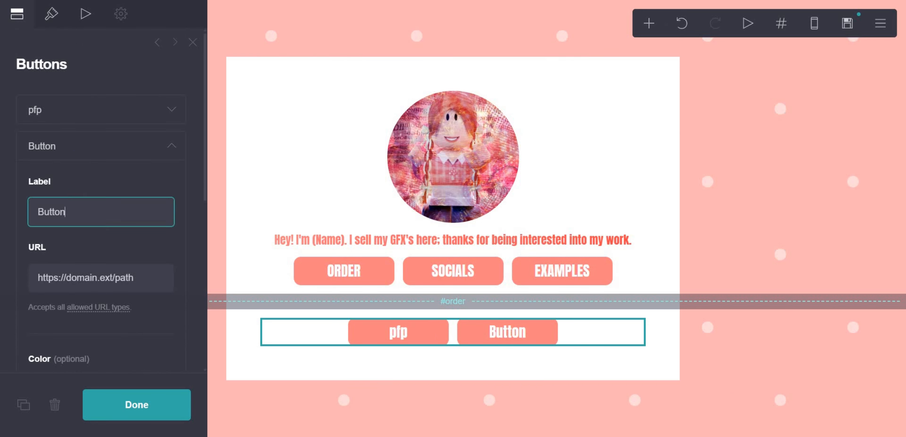
text(banners)
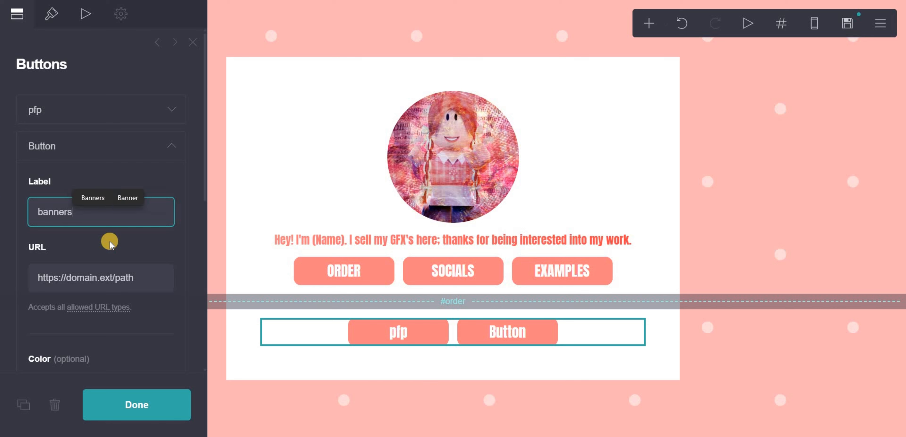
scroll(136, 319, down, 8)
key(BackSpace)
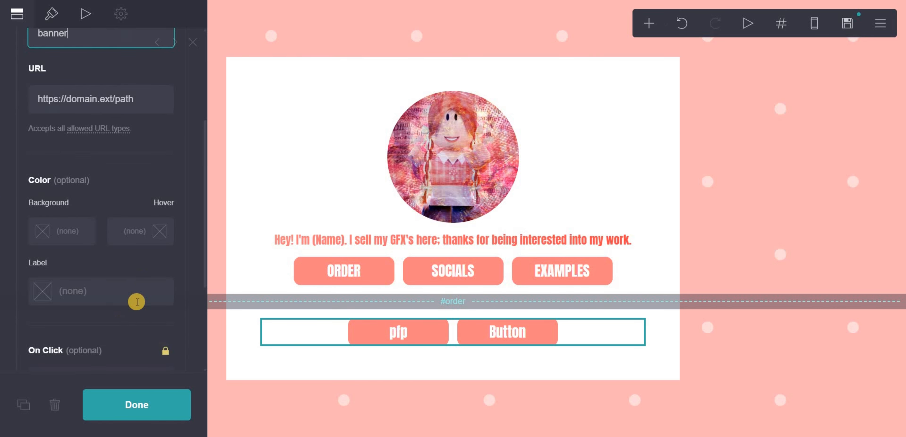
Add a third button to the order section's row and label it render
scroll(130, 303, down, 5)
click(115, 323)
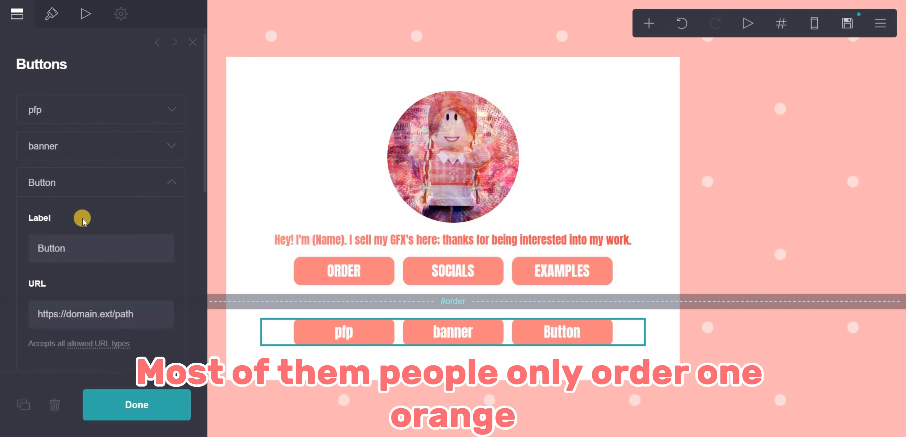
text(render)
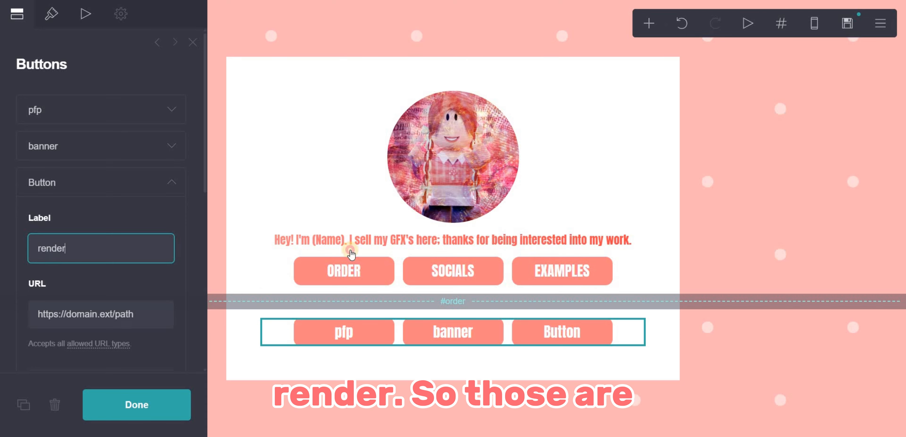
click(718, 176)
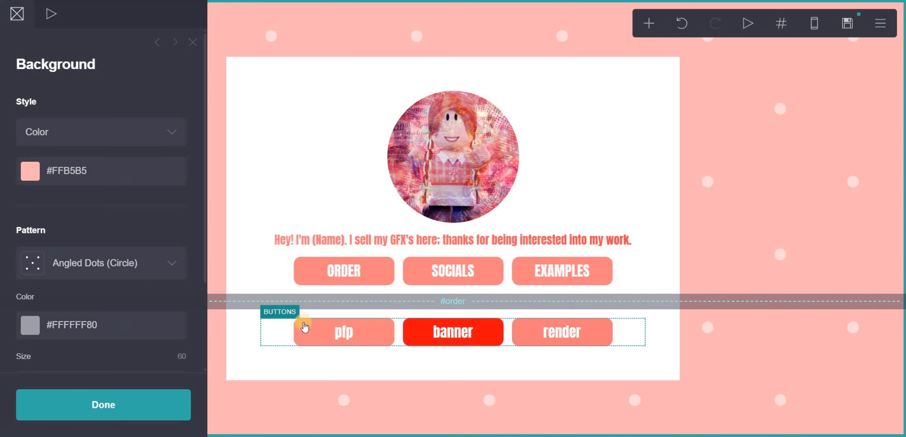
Add a section break below the pfp, banner and render buttons and name it pfp
click(586, 319)
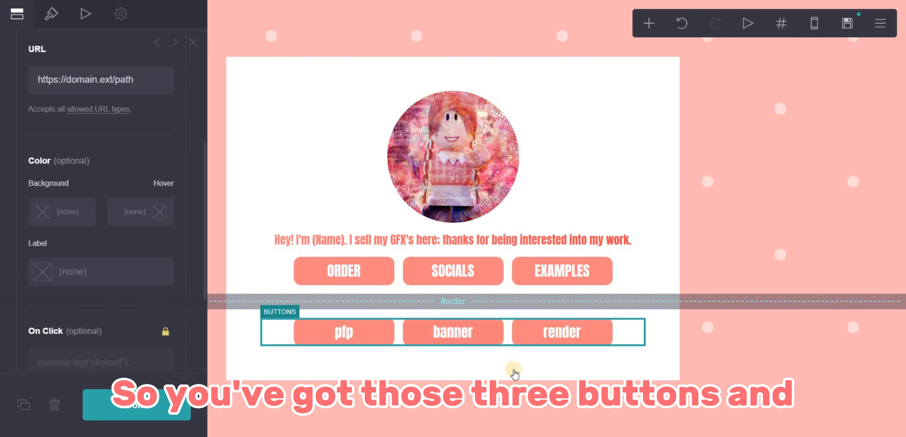
click(645, 31)
click(594, 289)
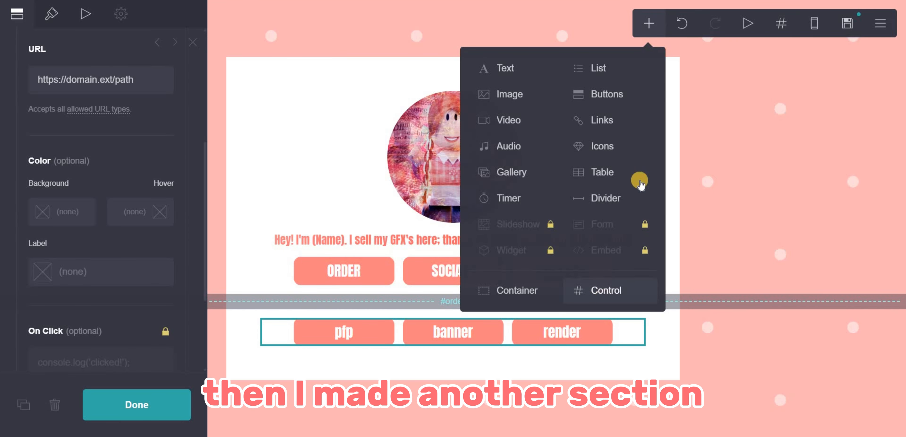
scroll(138, 287, down, 2)
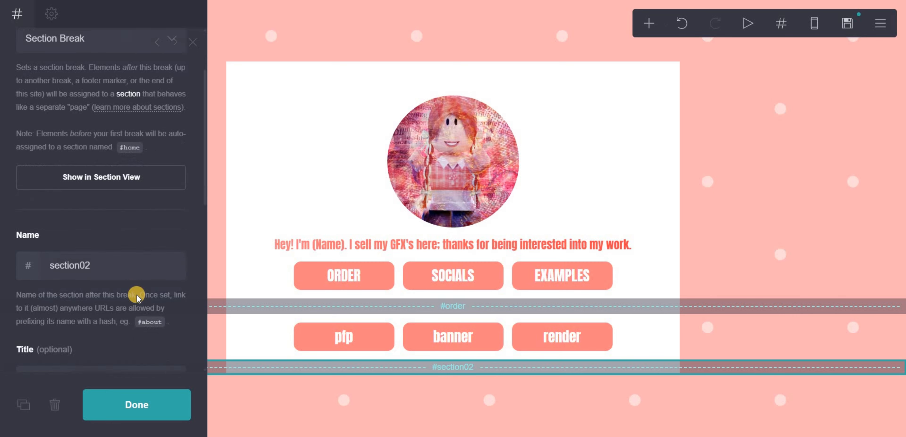
double_click(70, 264)
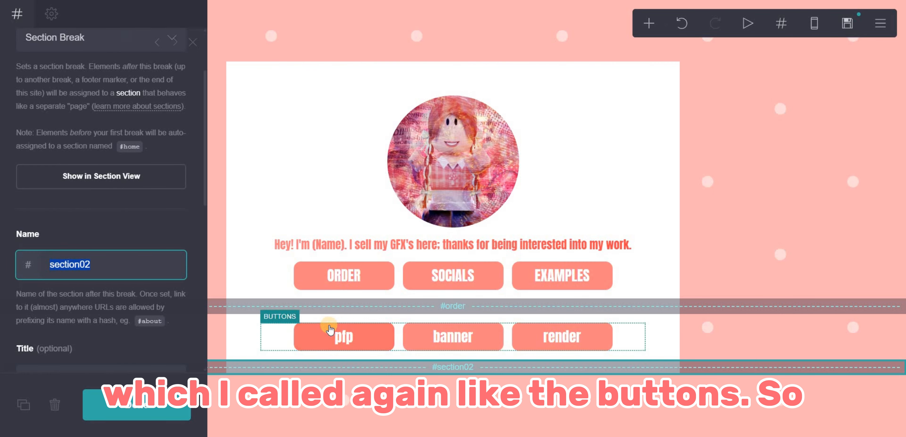
text(pfp)
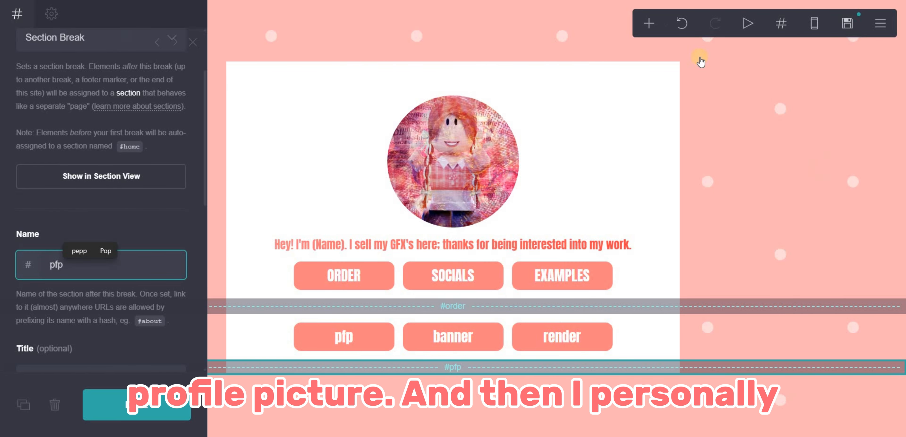
Add an image element below the pfp section break and set its shape to Rectangle
click(651, 25)
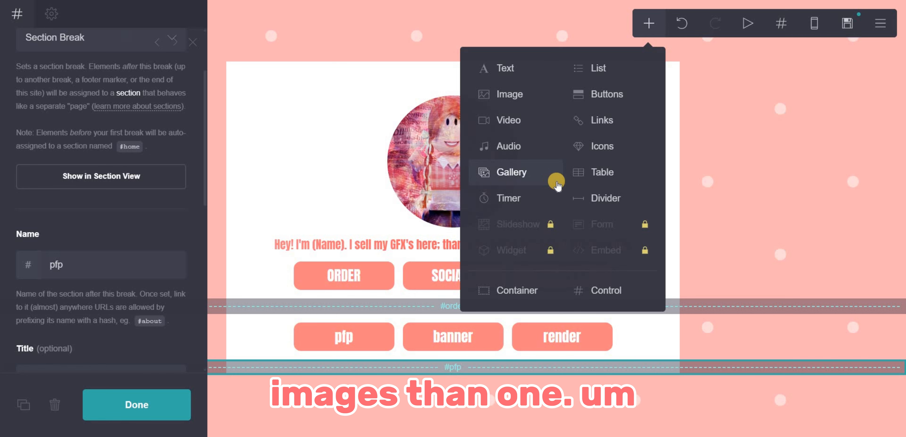
click(510, 103)
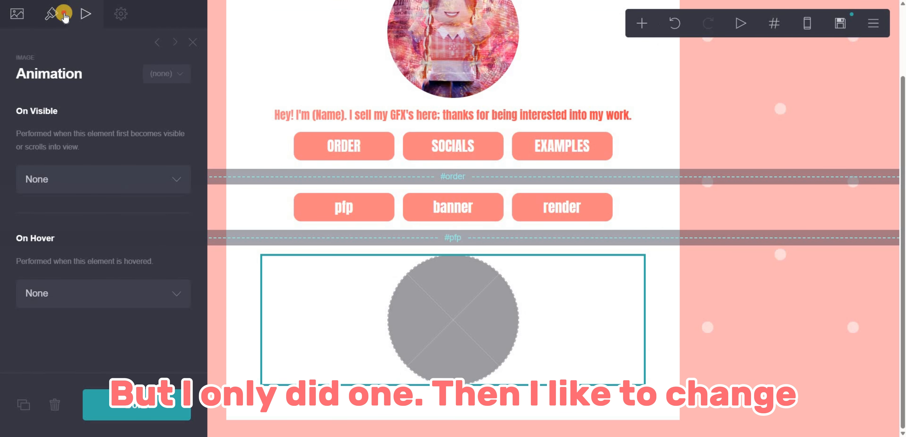
click(65, 15)
scroll(84, 208, down, 3)
click(68, 252)
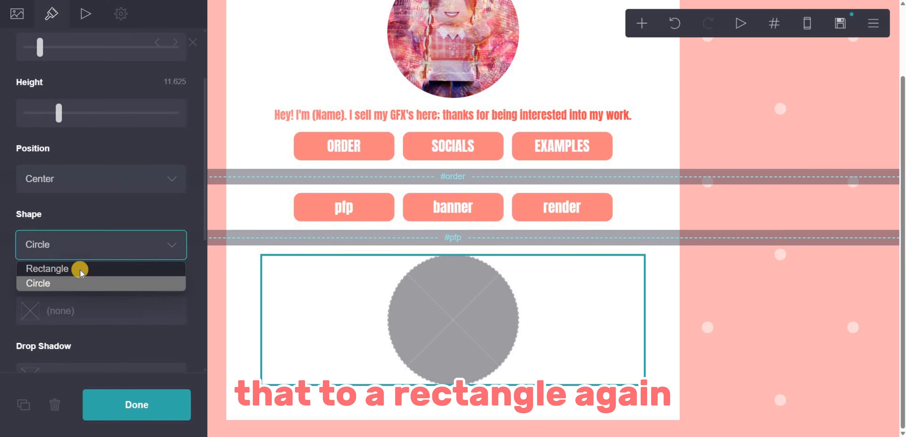
click(96, 268)
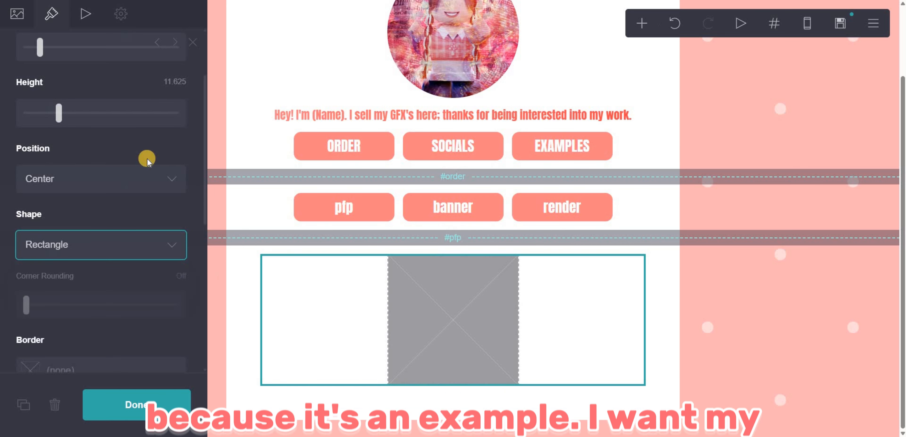
Upload the "starting soon" picture to the pfp section's image, enlarging the crop to nearly the full picture
click(19, 15)
scroll(87, 166, up, 2)
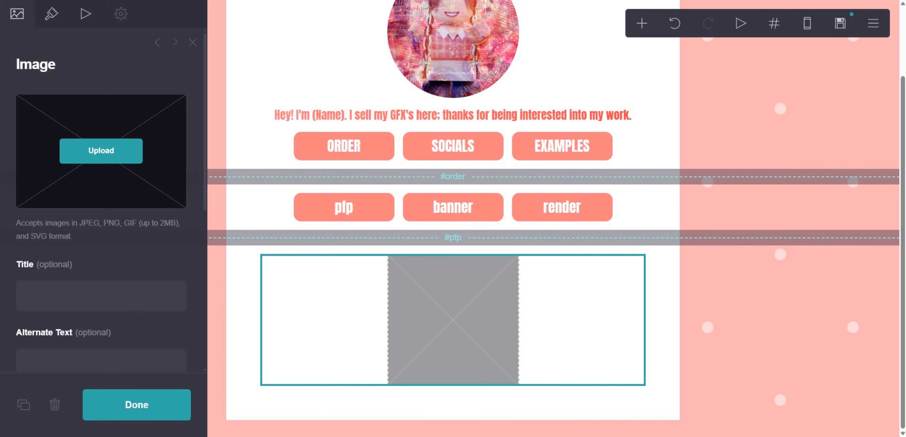
drag(433, 233, 95, 161)
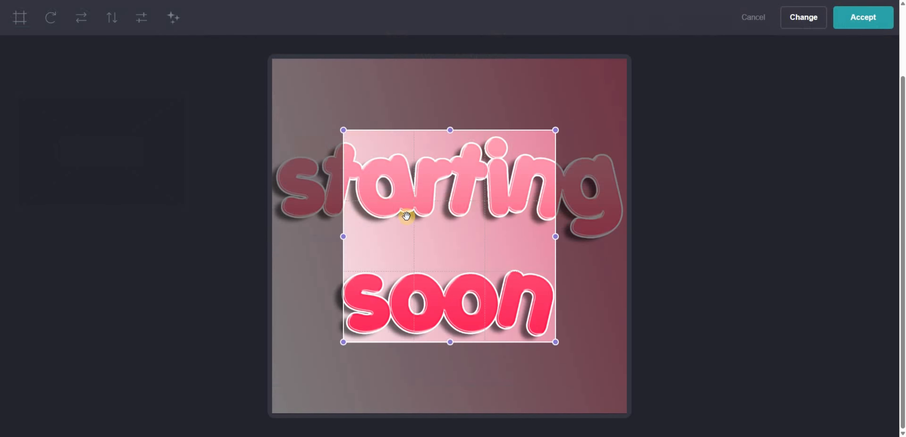
drag(521, 264, 449, 196)
drag(484, 275, 627, 412)
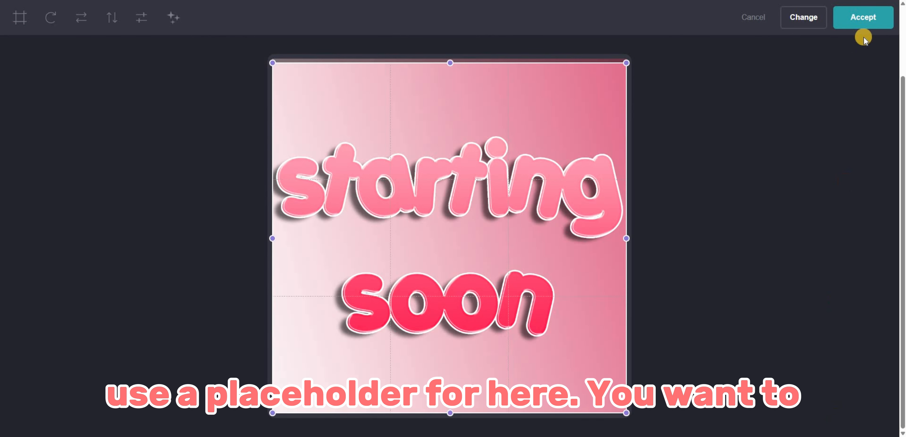
click(871, 28)
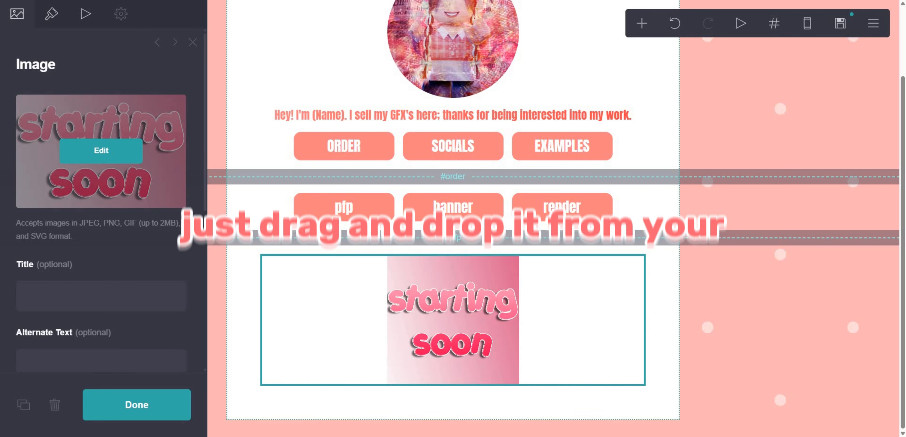
drag(135, 183, 0, 181)
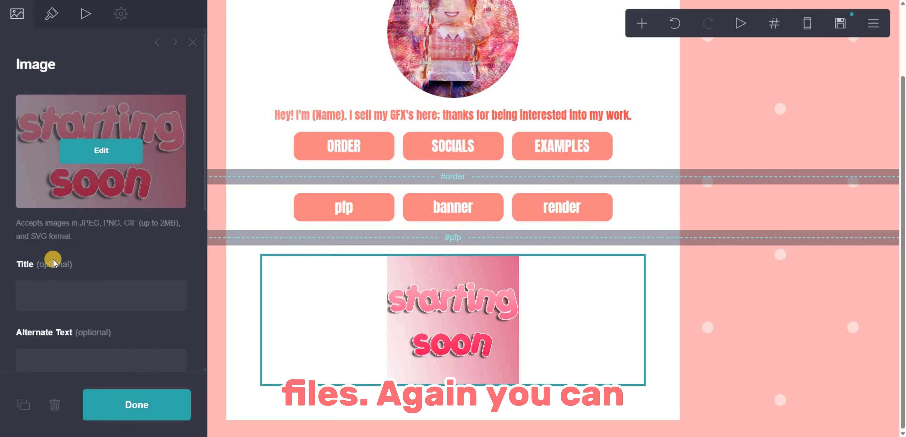
scroll(45, 253, down, 4)
click(83, 286)
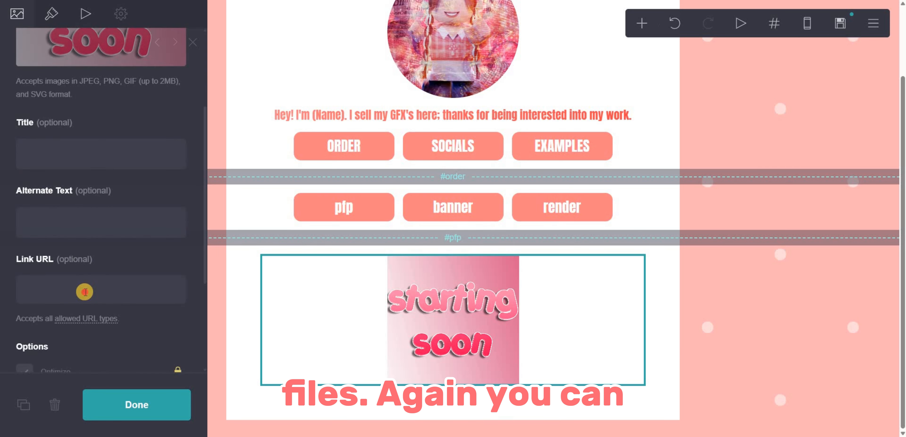
click(85, 220)
click(75, 158)
click(114, 205)
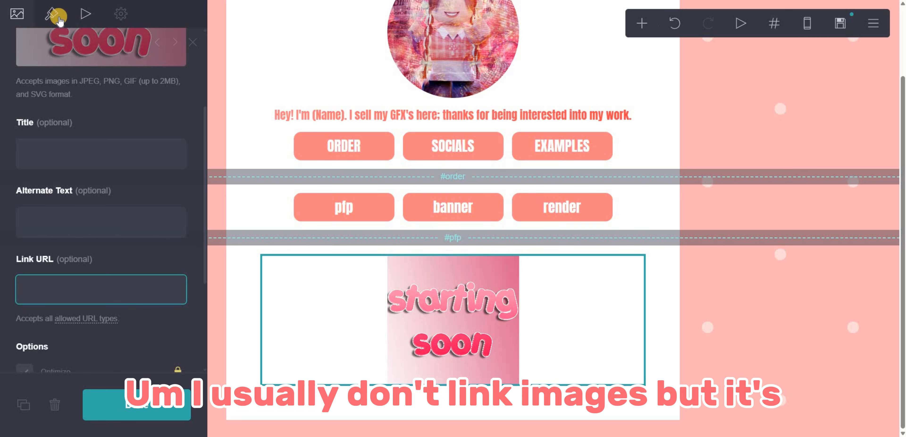
Add a default container to the pfp section and move the "starting soon" image into it
click(642, 24)
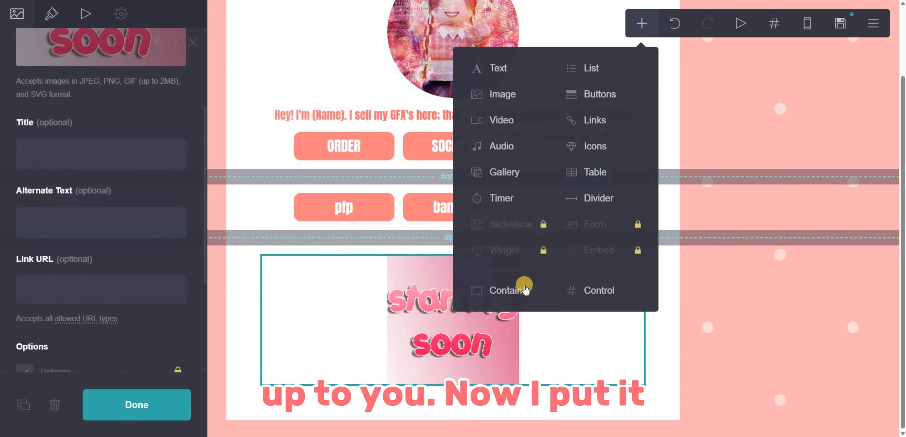
click(522, 289)
drag(445, 288, 453, 340)
click(267, 214)
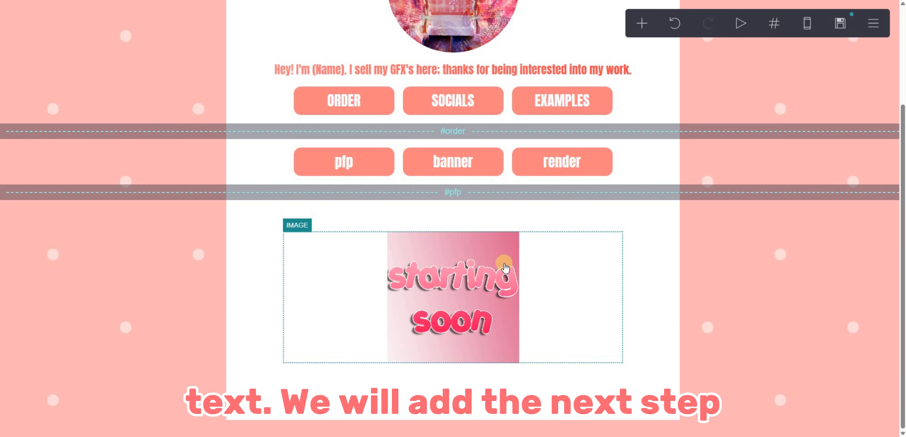
click(456, 264)
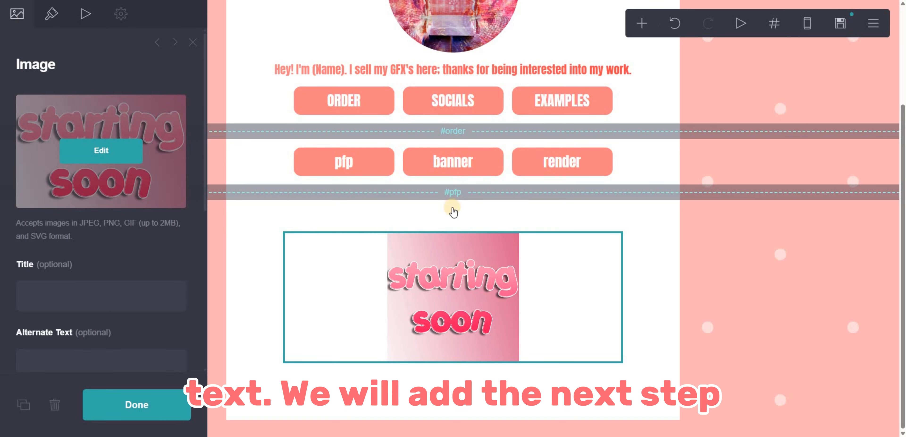
Add a text element below the image in the container reading "one edited image of your avatar" with "150 Robux" on a second line
click(299, 218)
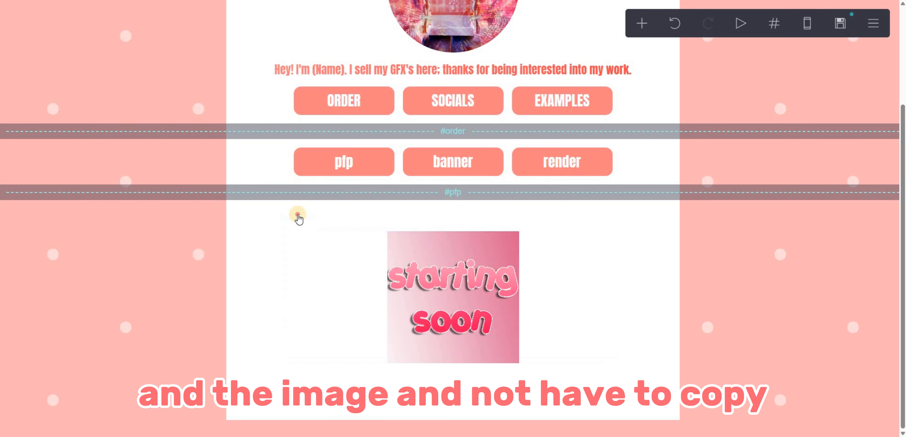
click(641, 24)
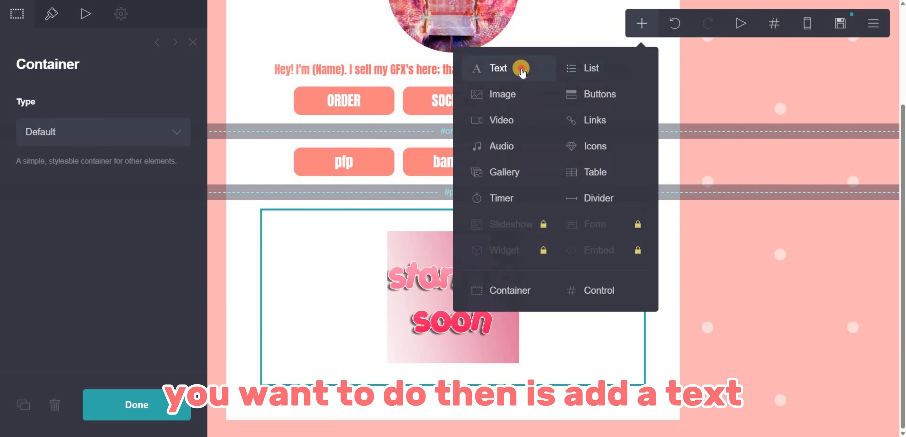
click(521, 71)
click(19, 14)
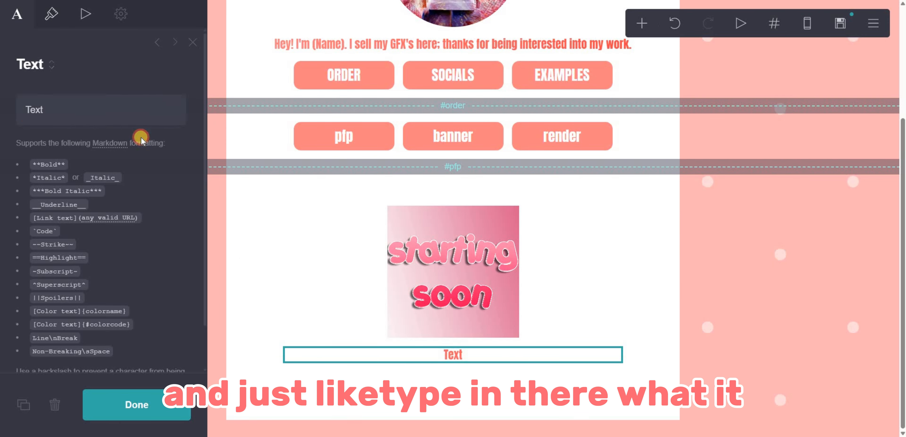
key(ctrl+a)
text(one edited image of)
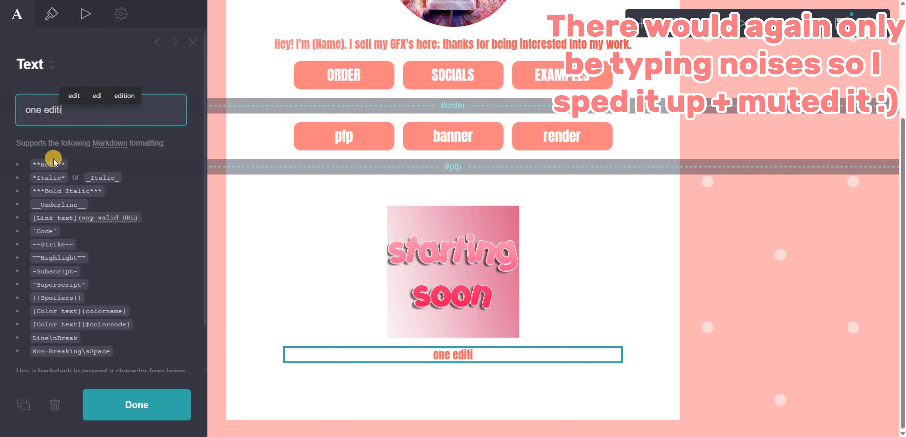
text( your avatar)
key(Return)
text(150 Robux)
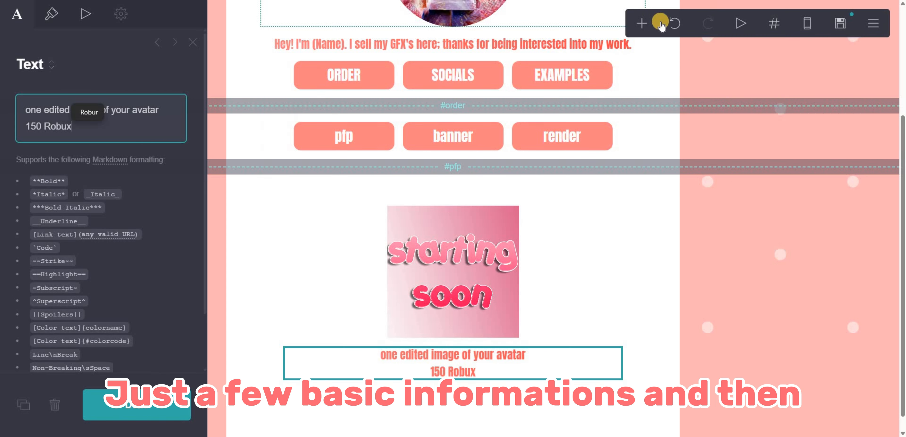
Add a button below the price text in the pfp container and label it ORDER HERE
click(647, 23)
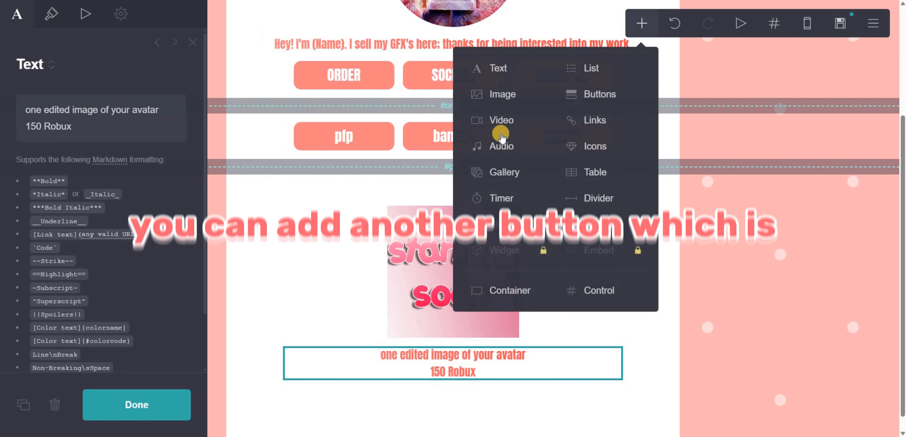
click(600, 96)
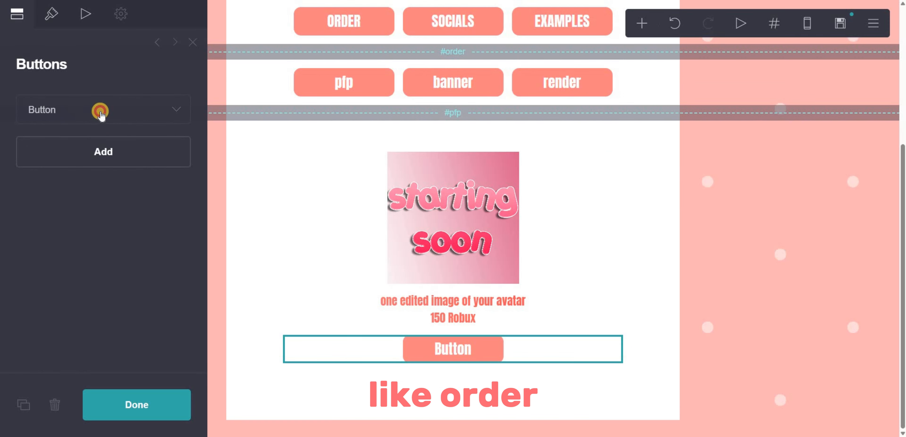
click(97, 111)
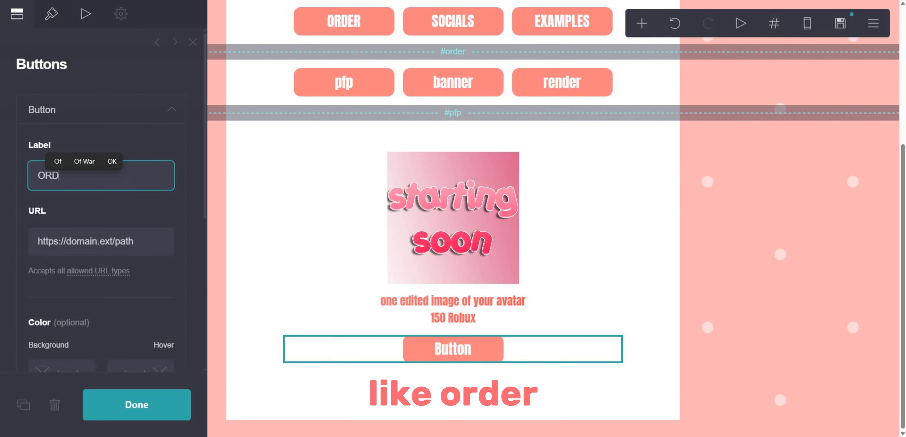
text(ORDER HERE)
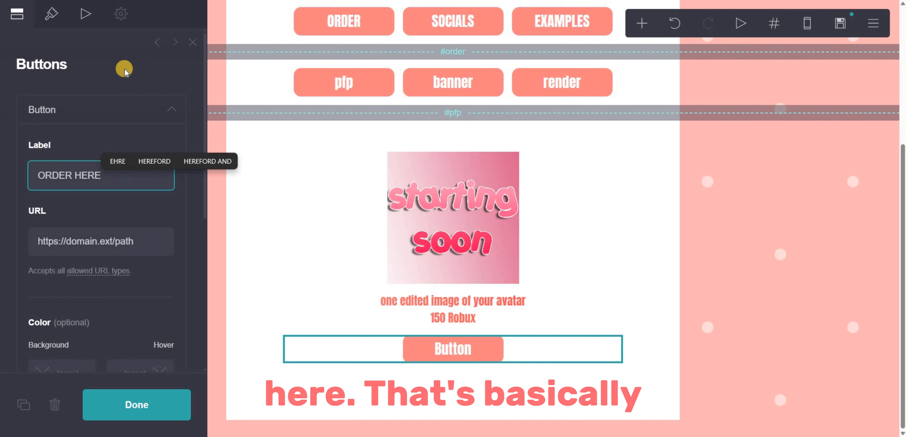
click(760, 312)
click(362, 345)
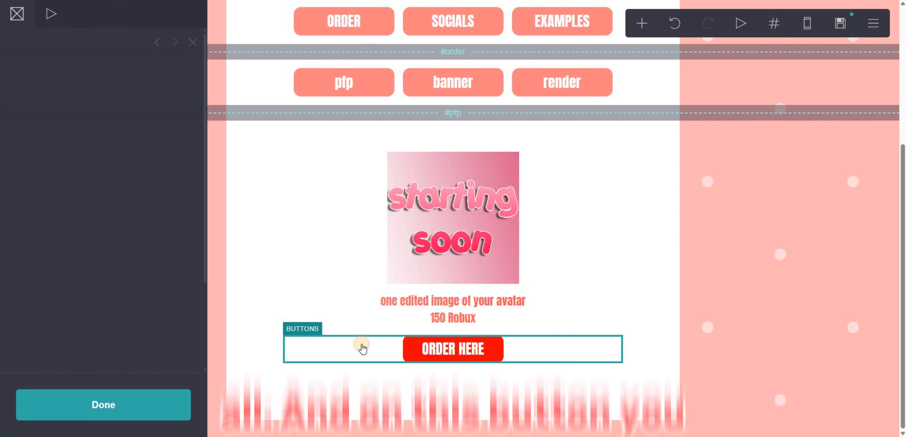
scroll(143, 181, up, 4)
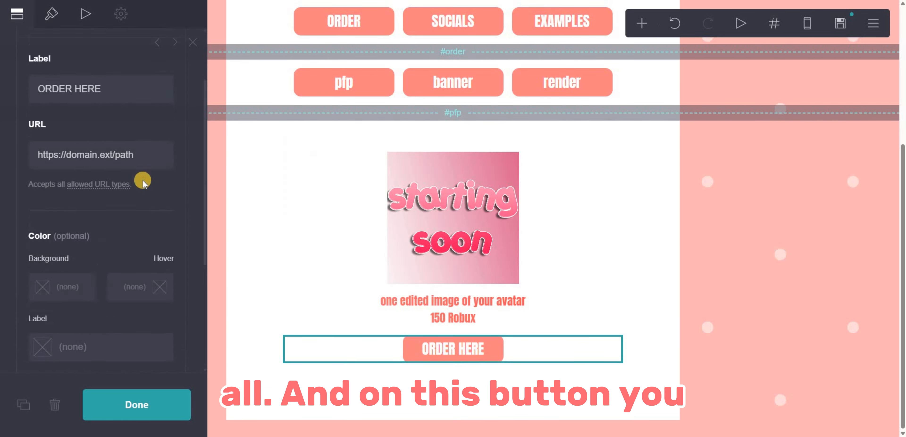
scroll(143, 181, up, 2)
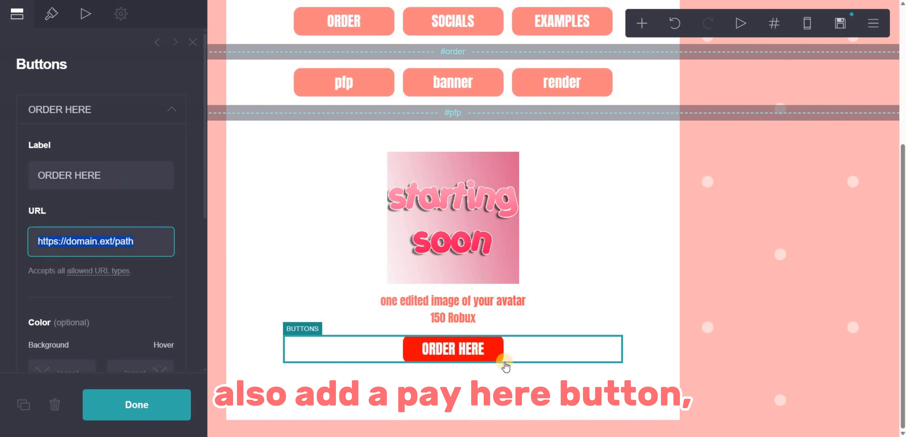
Add a section break below the pfp container and name it banner
click(652, 23)
click(587, 294)
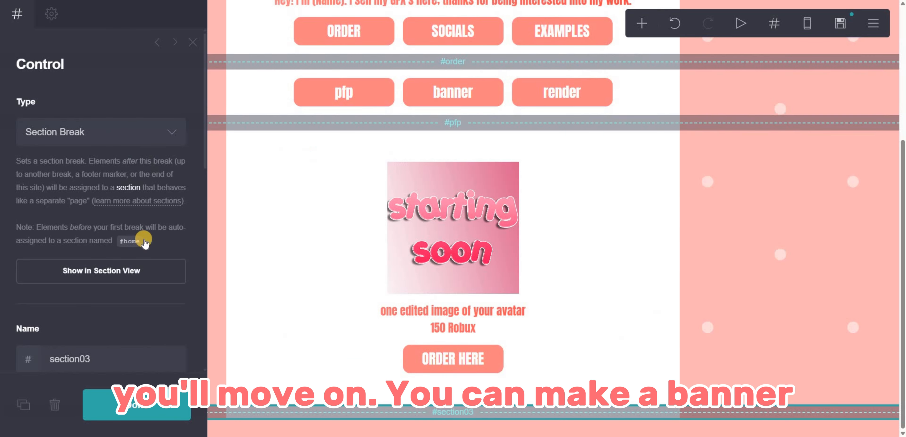
text(banner)
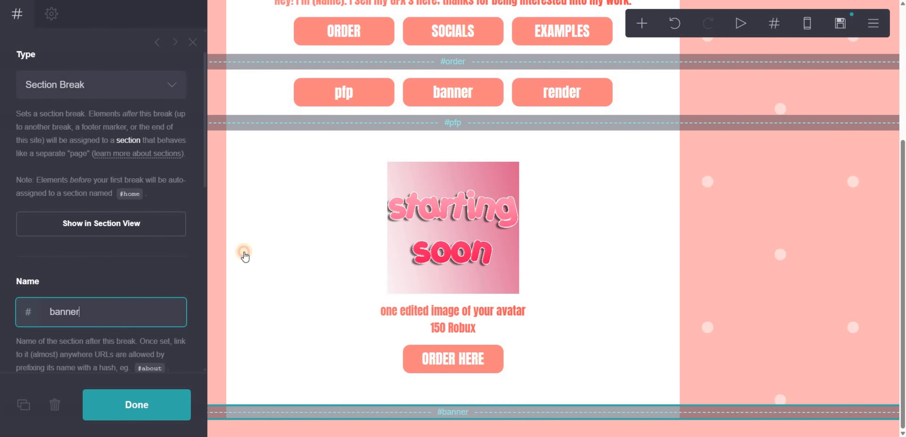
Link the order section's pfp button to #pfp and its banner button to #banner
click(427, 97)
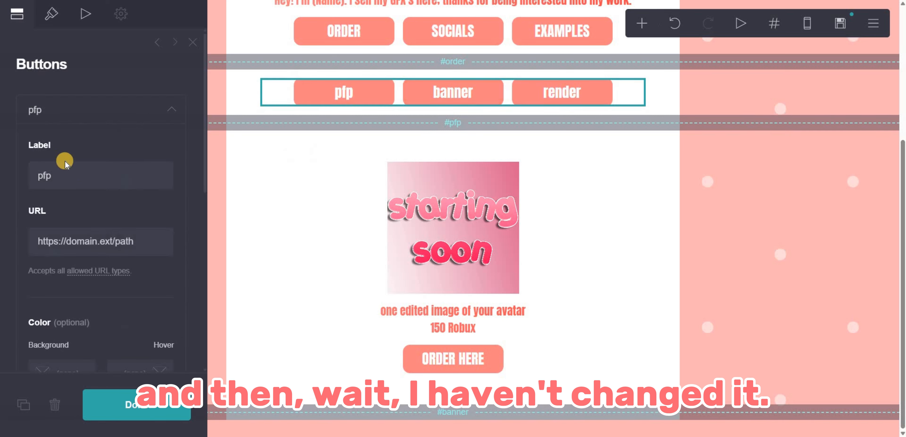
scroll(127, 234, down, 1)
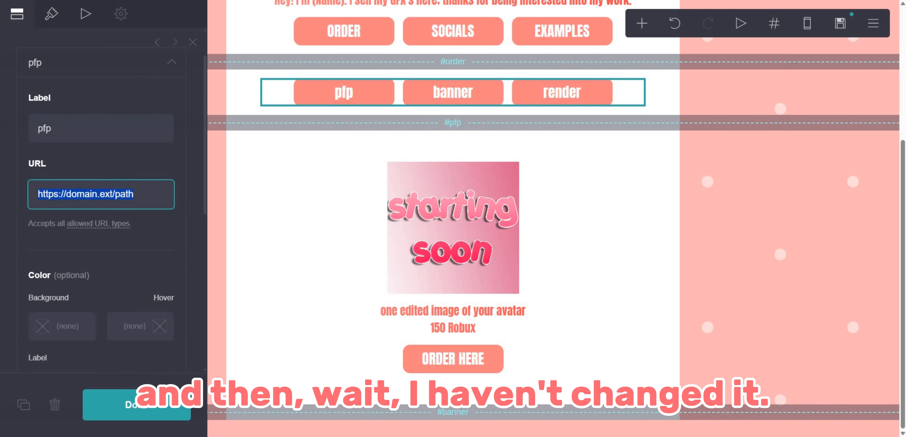
text(#pfp)
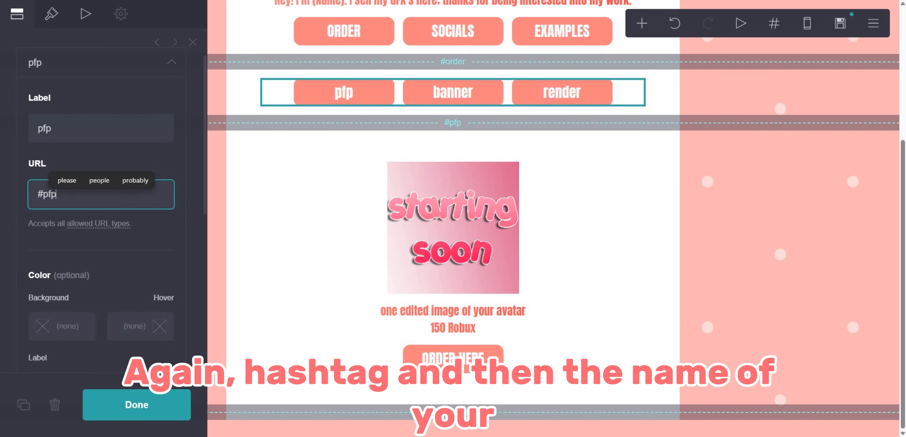
click(131, 72)
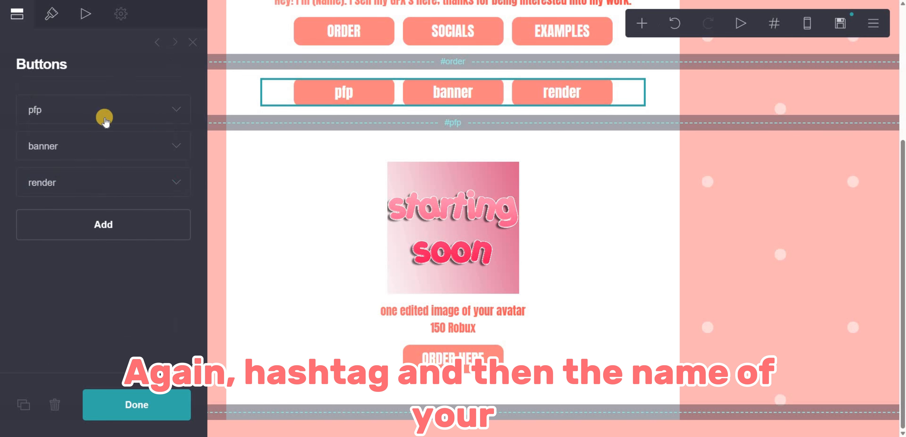
click(83, 145)
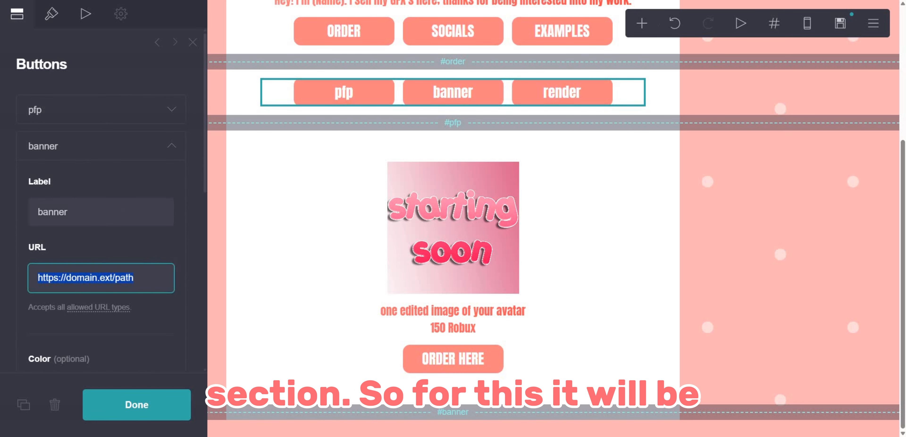
text(#banner)
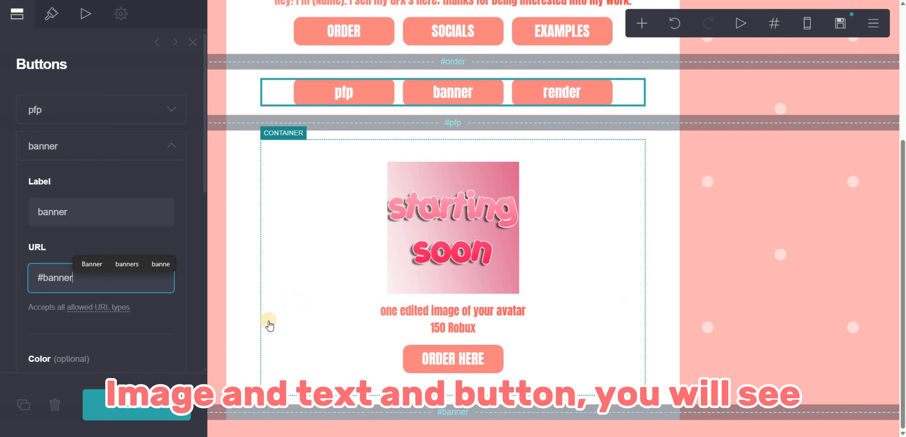
Duplicate the pfp section's container and move the copy below the banner section break
click(263, 142)
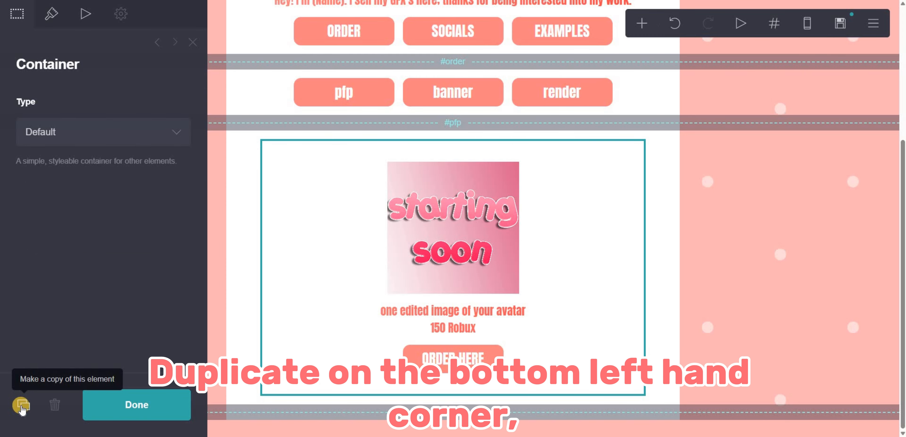
click(21, 405)
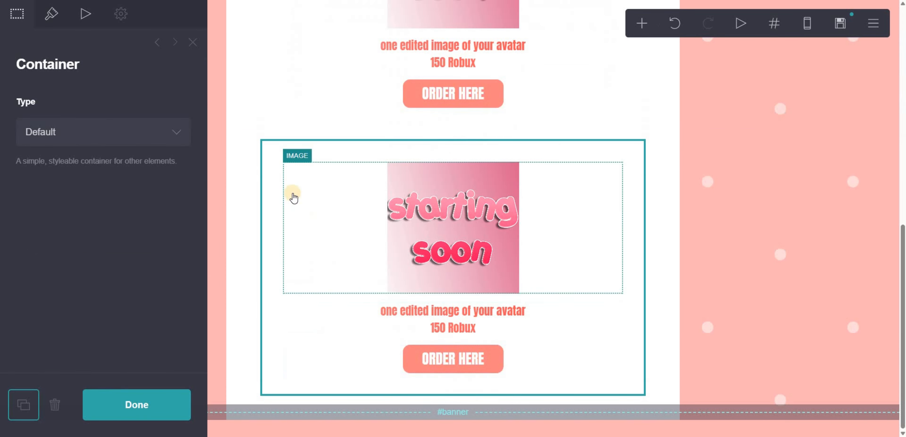
drag(271, 165, 297, 426)
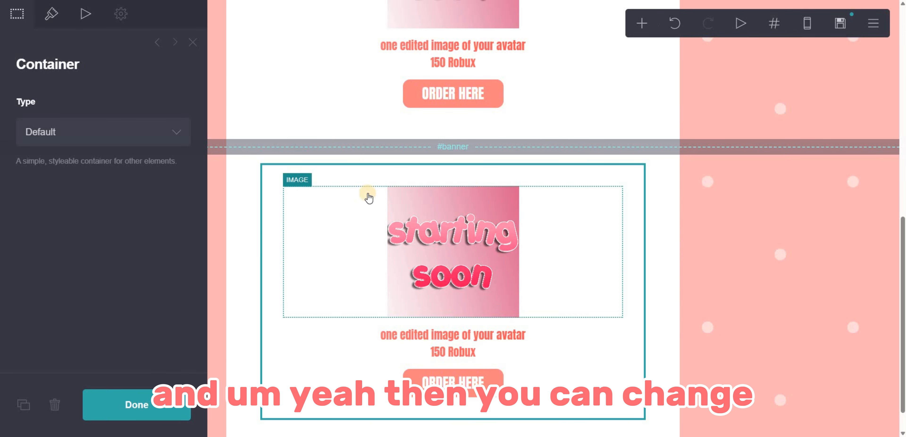
Change the copied container's text to "one edited image of your avatar as a banner" with "200 Robux" on the second line
click(437, 294)
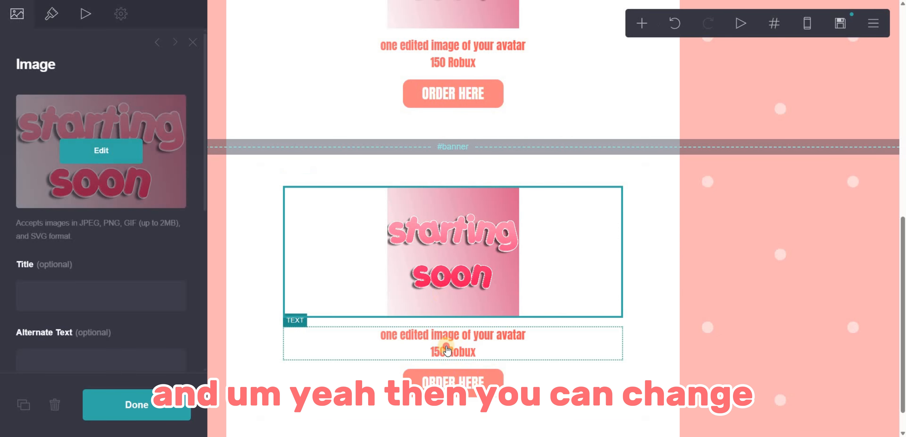
click(452, 346)
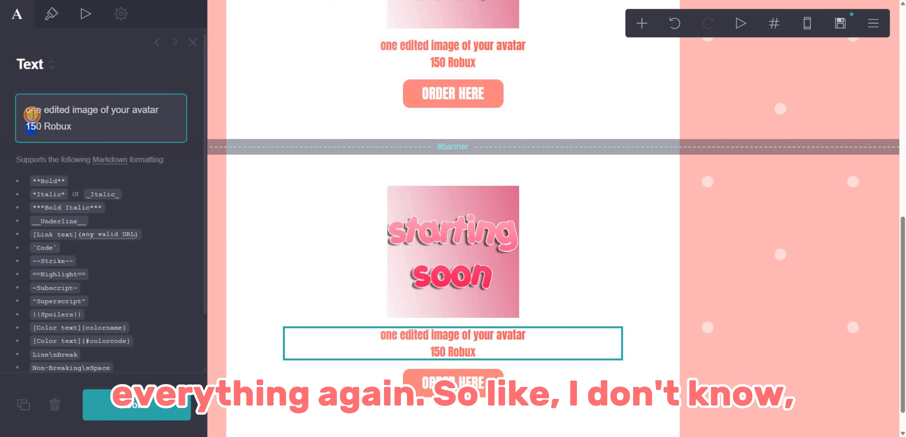
text(20)
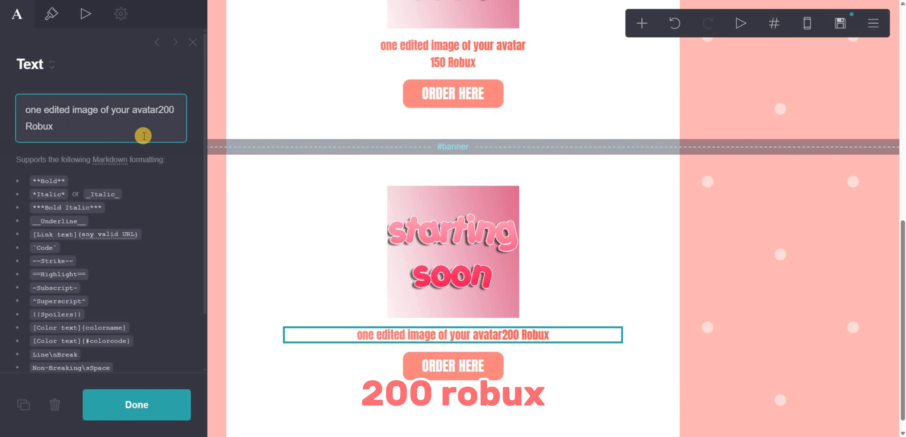
click(159, 111)
key(Return)
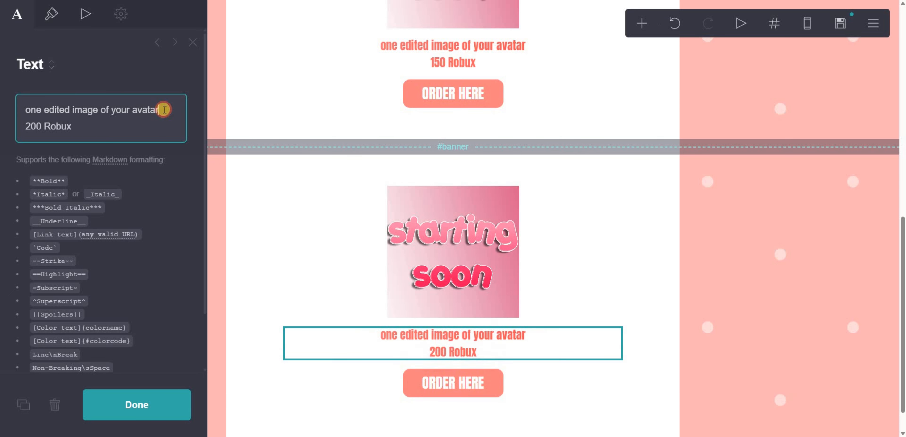
click(162, 111)
text(as a banner)
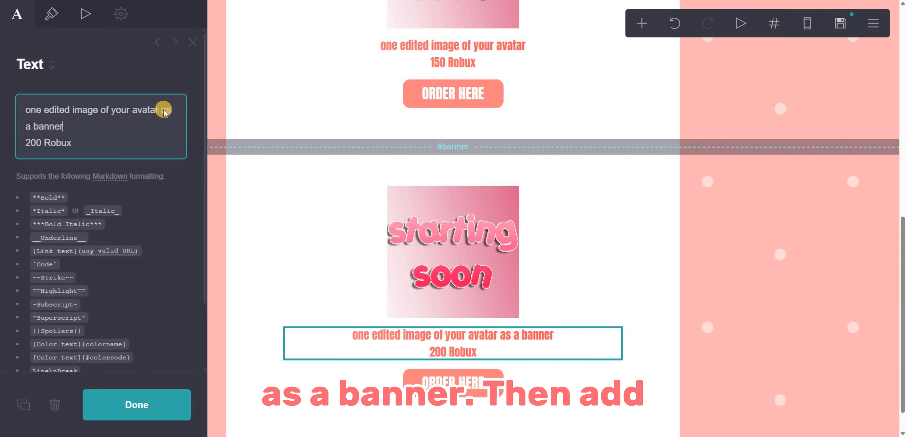
Open the settings of the ORDER HERE button in the banner section
click(510, 384)
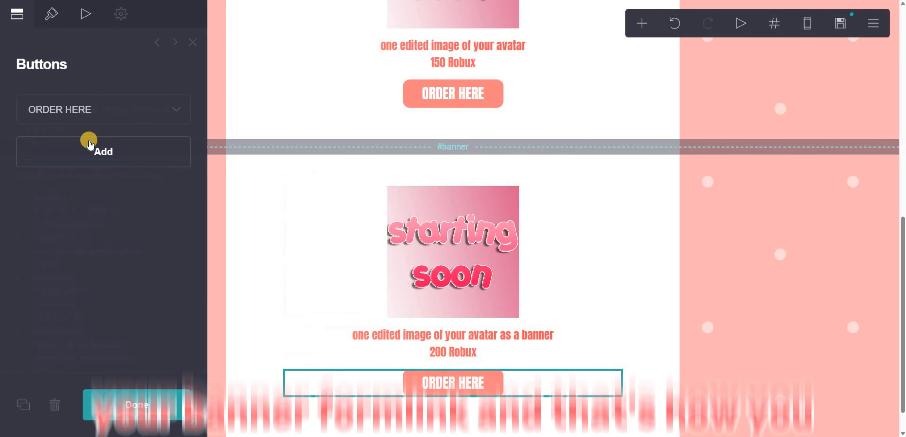
click(97, 109)
scroll(809, 225, up, 10)
scroll(803, 215, up, 1)
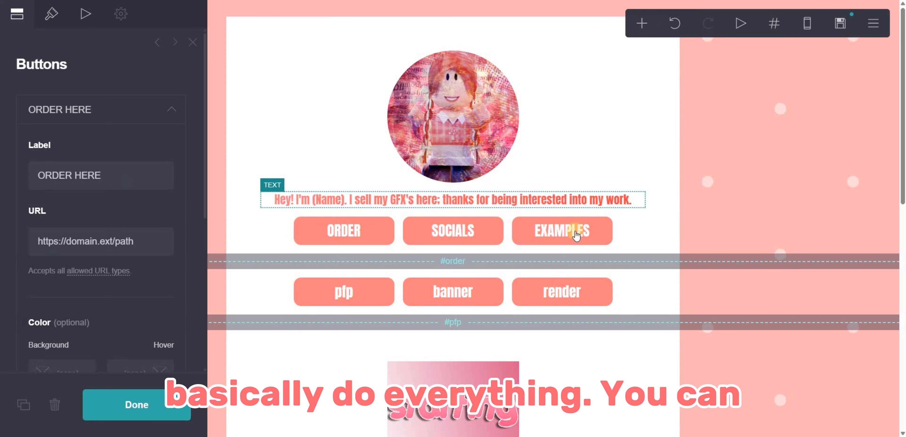
scroll(774, 323, down, 12)
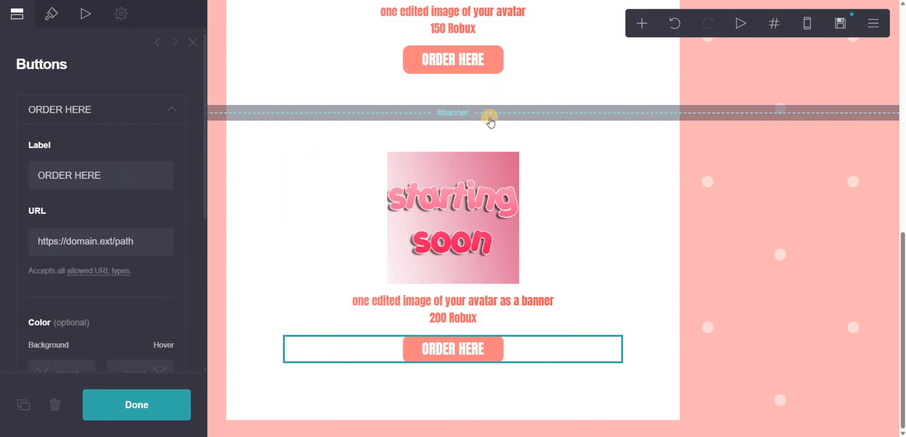
scroll(491, 122, up, 10)
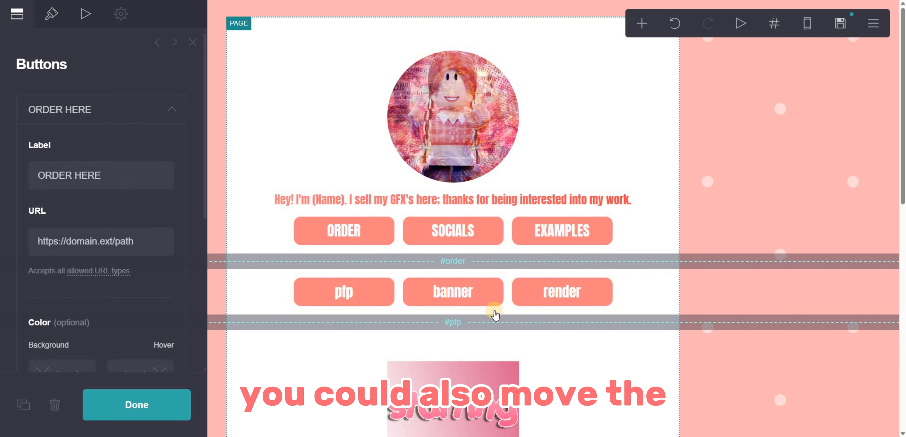
scroll(536, 287, down, 6)
scroll(538, 305, down, 3)
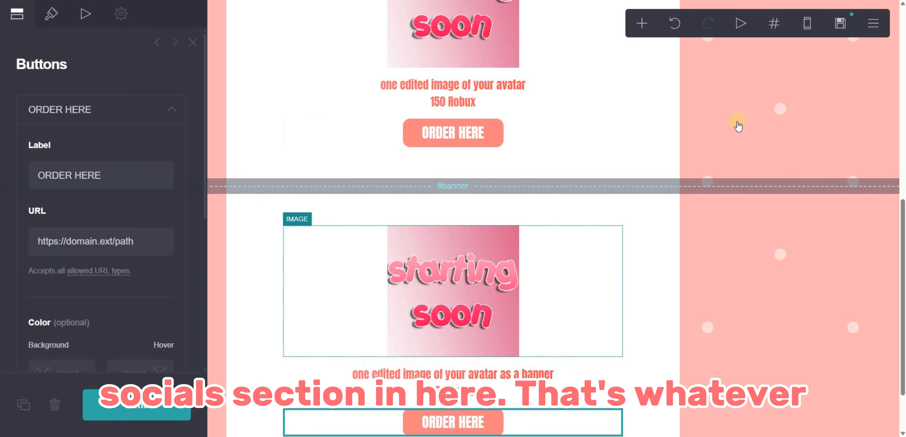
Open the site's publish settings and enter "testyt" as the .carrd.co URL name
click(840, 23)
scroll(70, 198, down, 5)
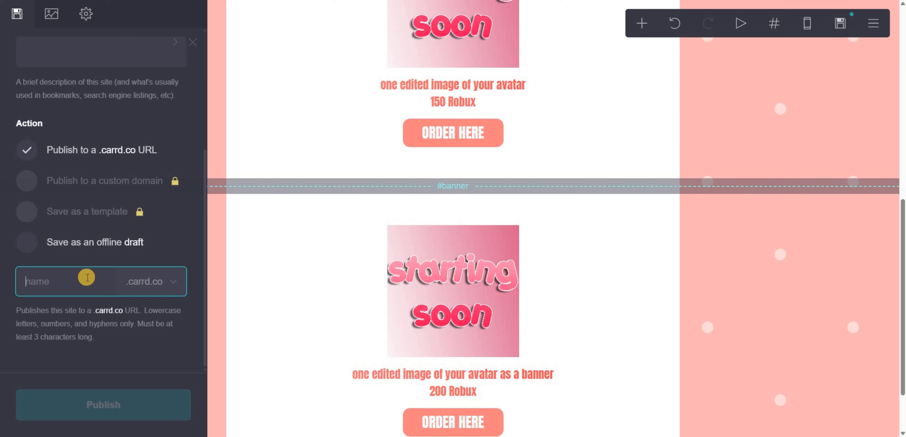
text(testyt)
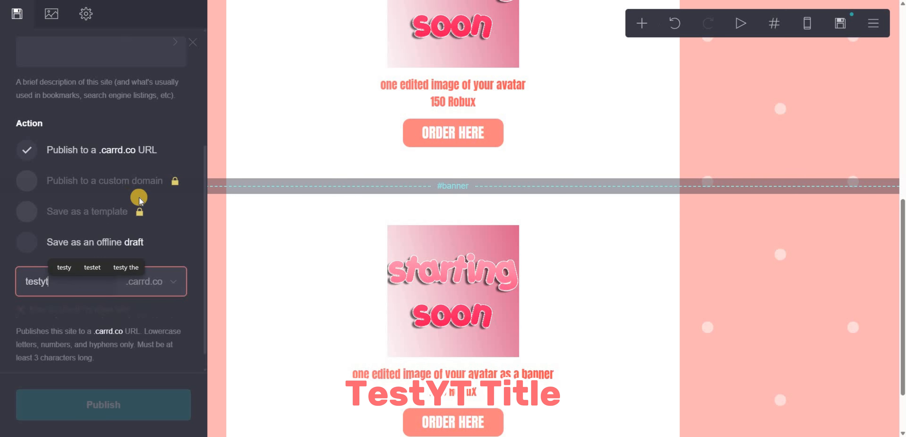
Set both the site's title and its description to "test"
scroll(142, 206, up, 3)
scroll(141, 206, up, 3)
click(68, 140)
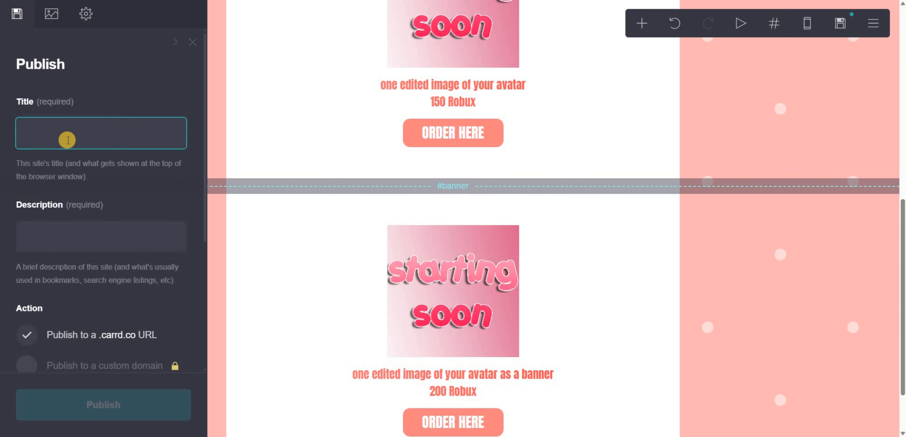
text(test)
click(92, 232)
text(test)
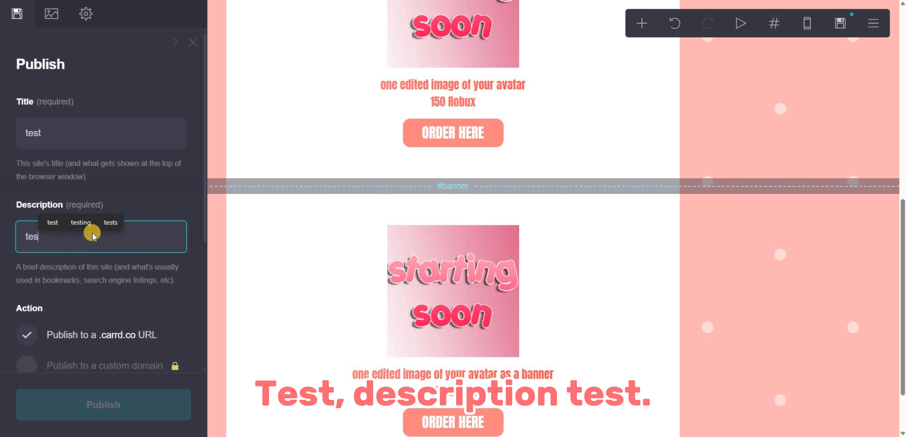
Publish the site to yttut.carrd.co and open the published site
scroll(126, 323, down, 5)
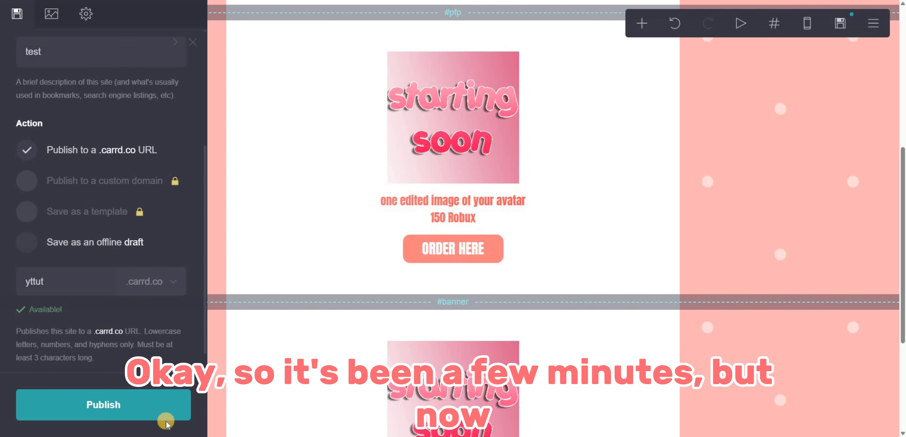
click(145, 404)
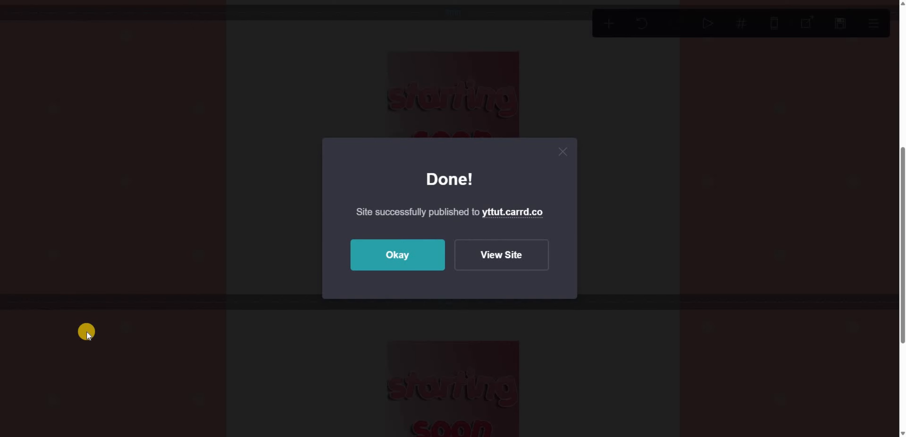
click(525, 259)
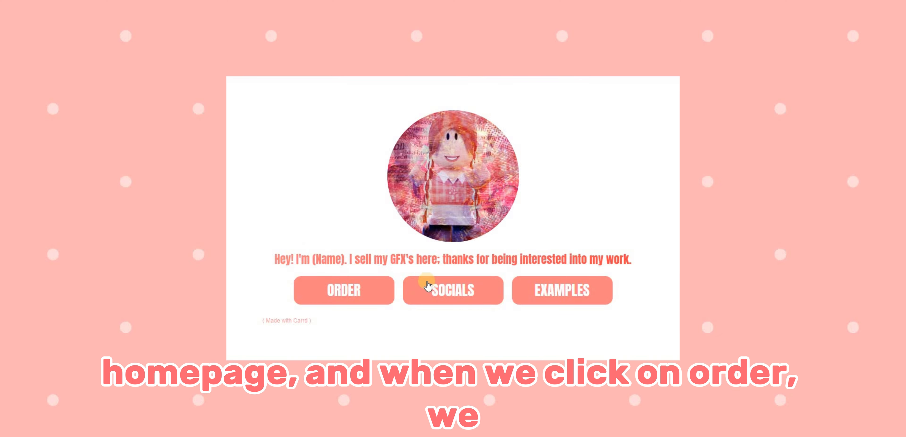
Test the published site's navigation by following ORDER, the banner option and its ORDER HERE button
click(344, 286)
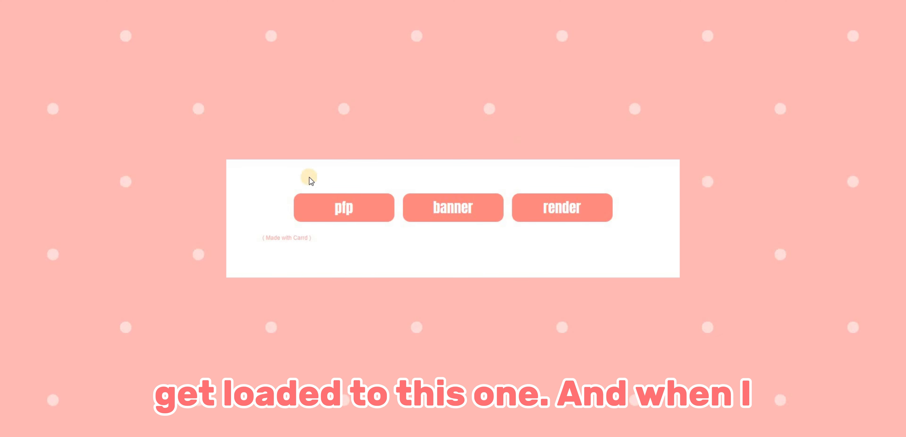
click(435, 220)
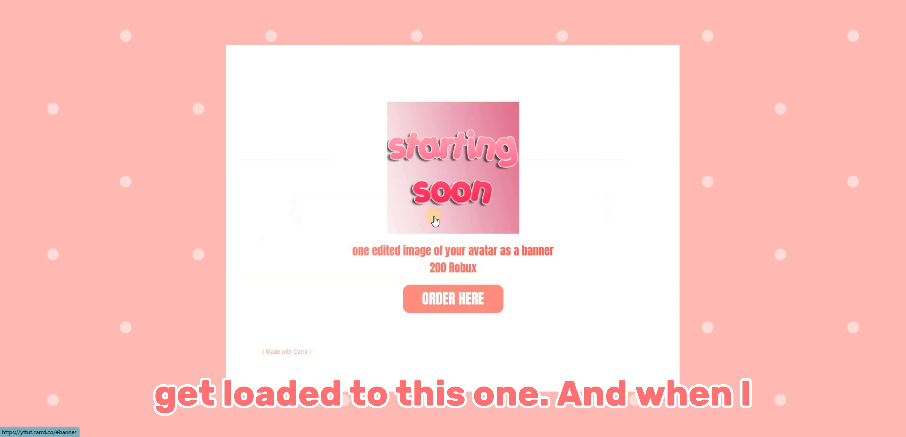
click(457, 301)
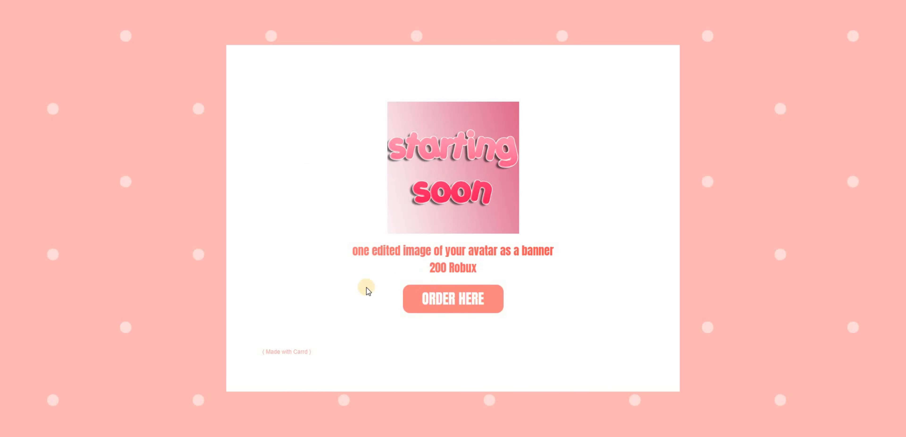
click(457, 302)
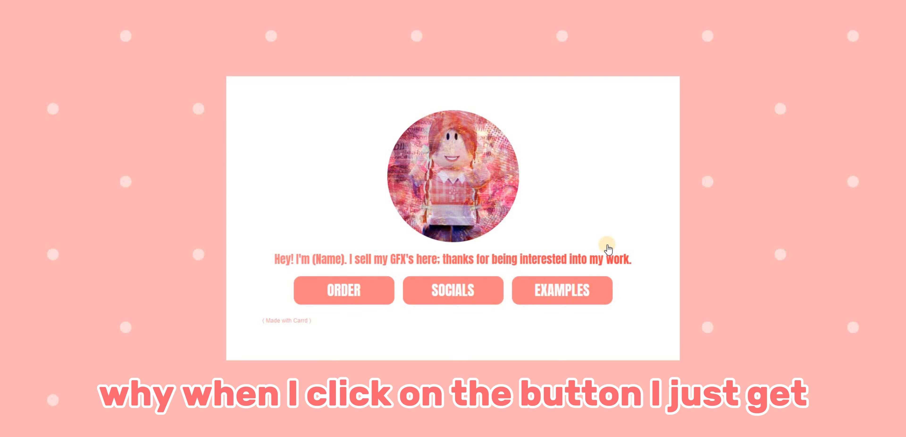